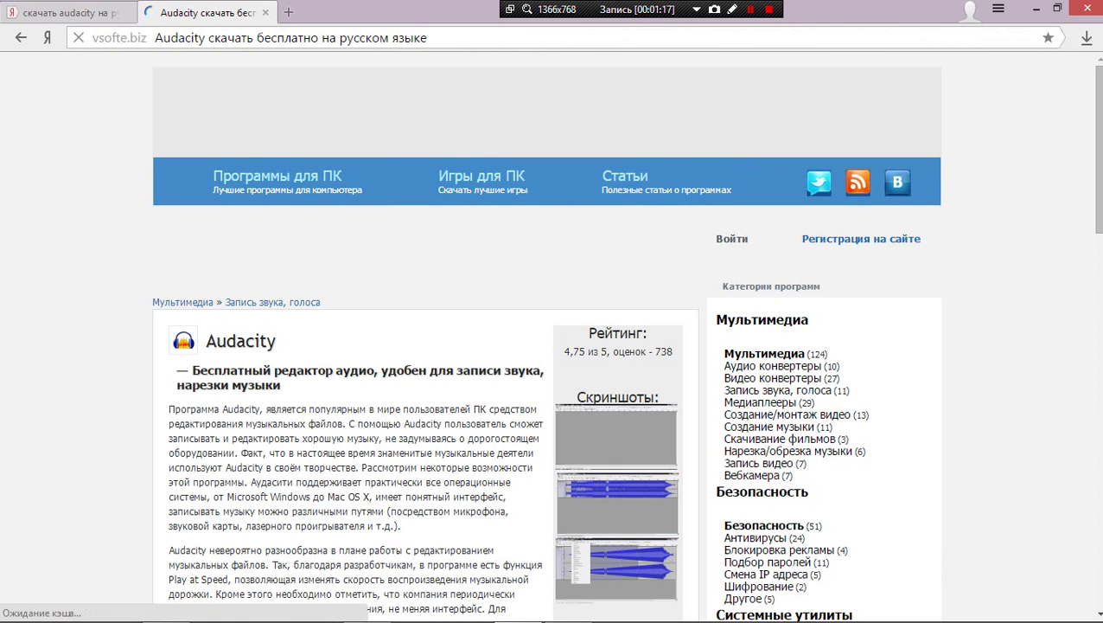
Step: Open the download page for Audacity from its description page on vsofte.biz
scroll(546, 346, down, 1)
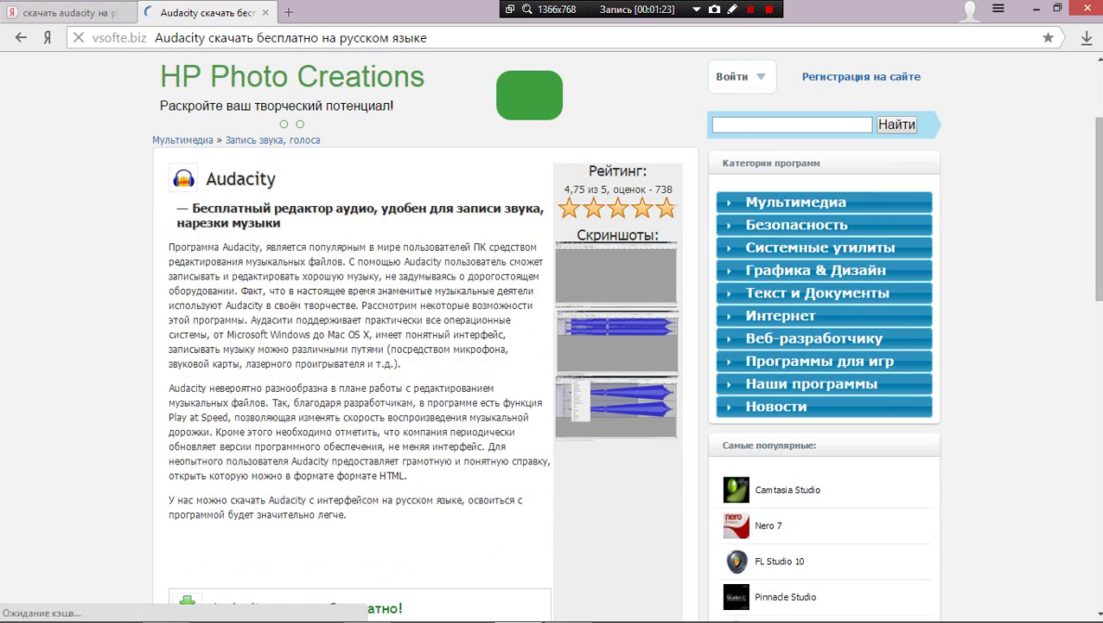
scroll(547, 346, down, 2)
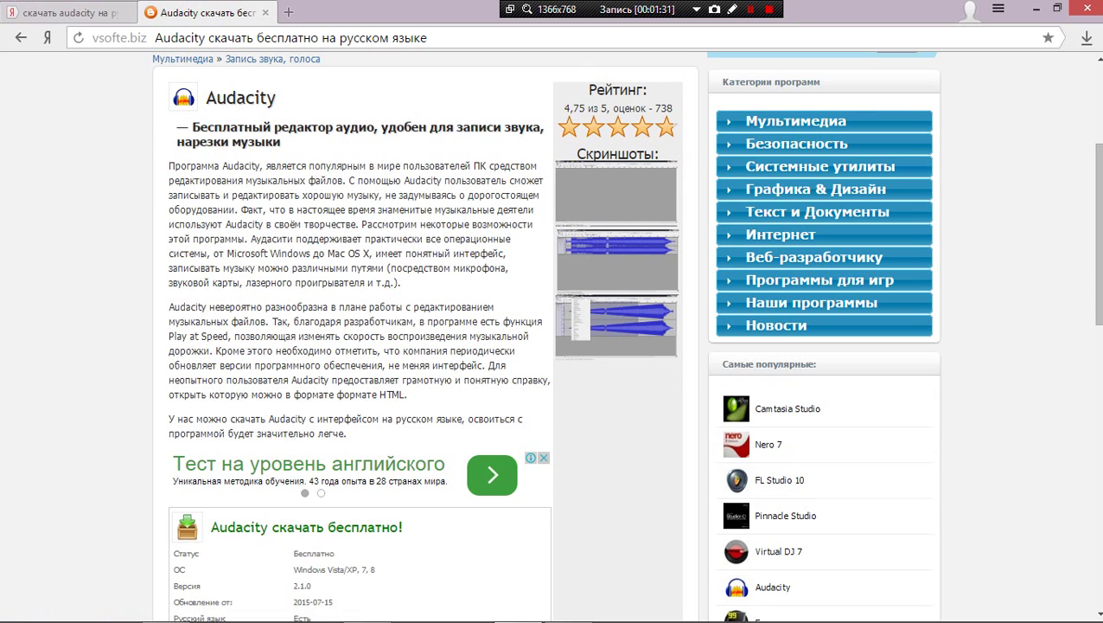
scroll(554, 346, down, 5)
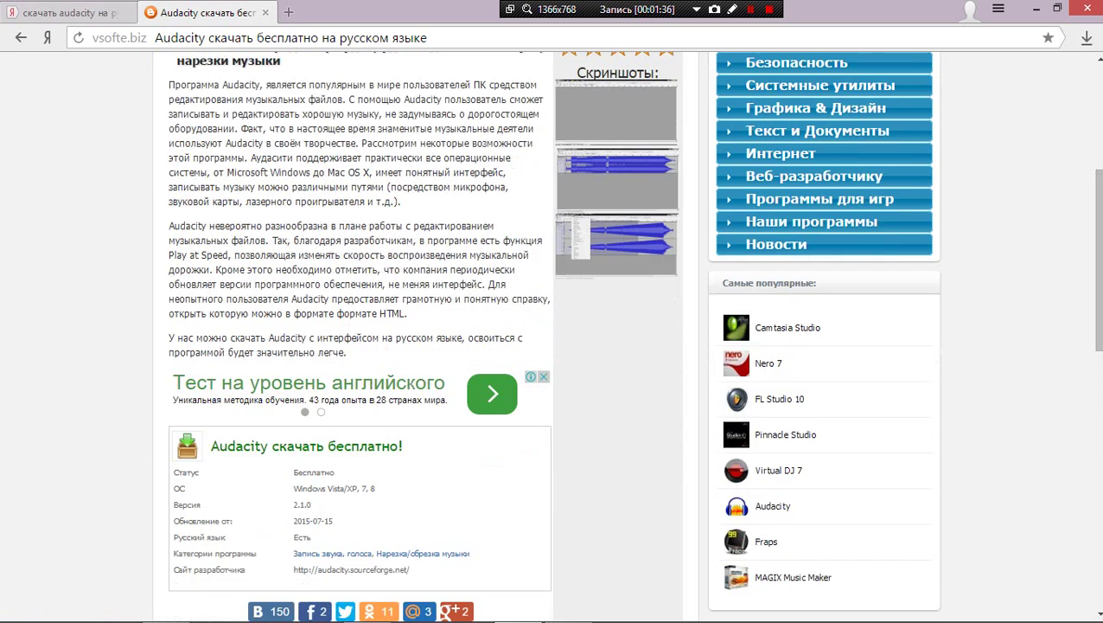
scroll(553, 346, down, 5)
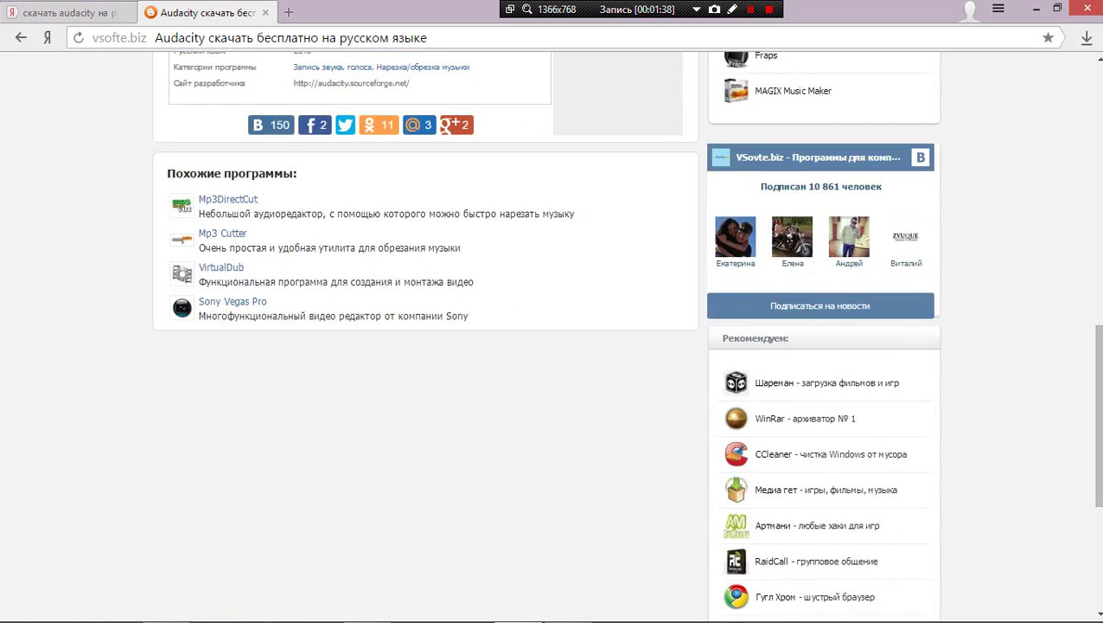
scroll(554, 346, up, 3)
scroll(554, 346, up, 2)
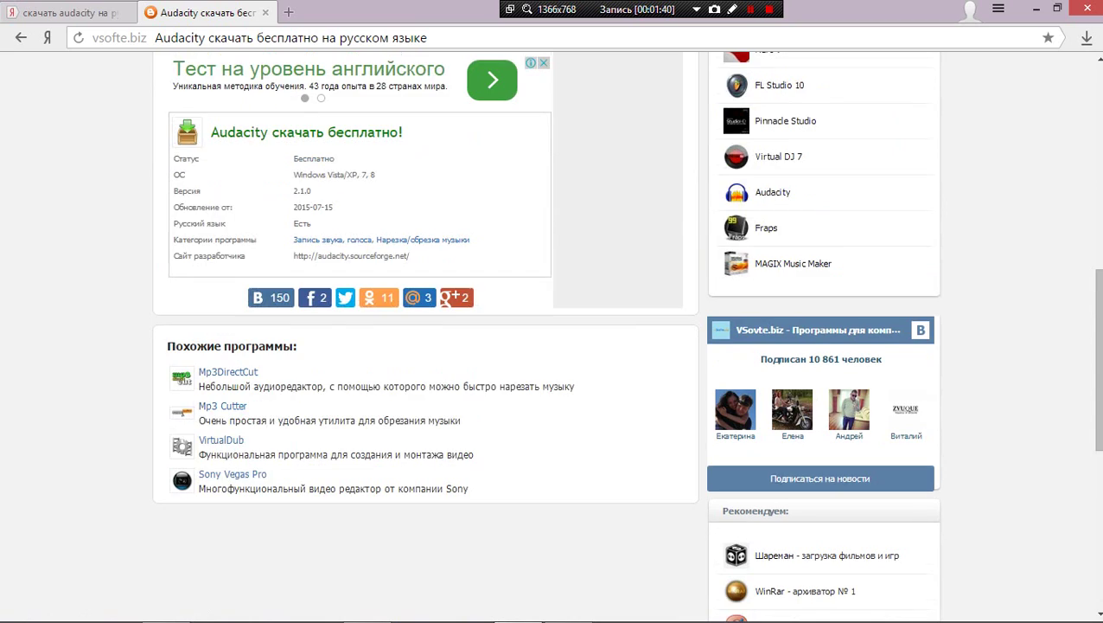
scroll(553, 346, up, 1)
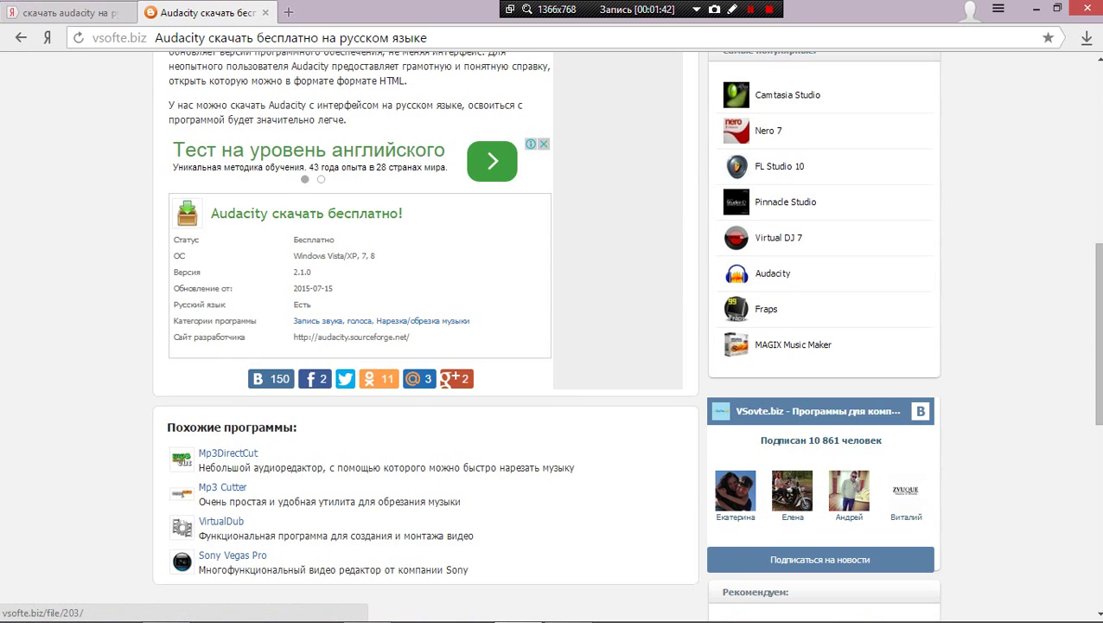
click(306, 213)
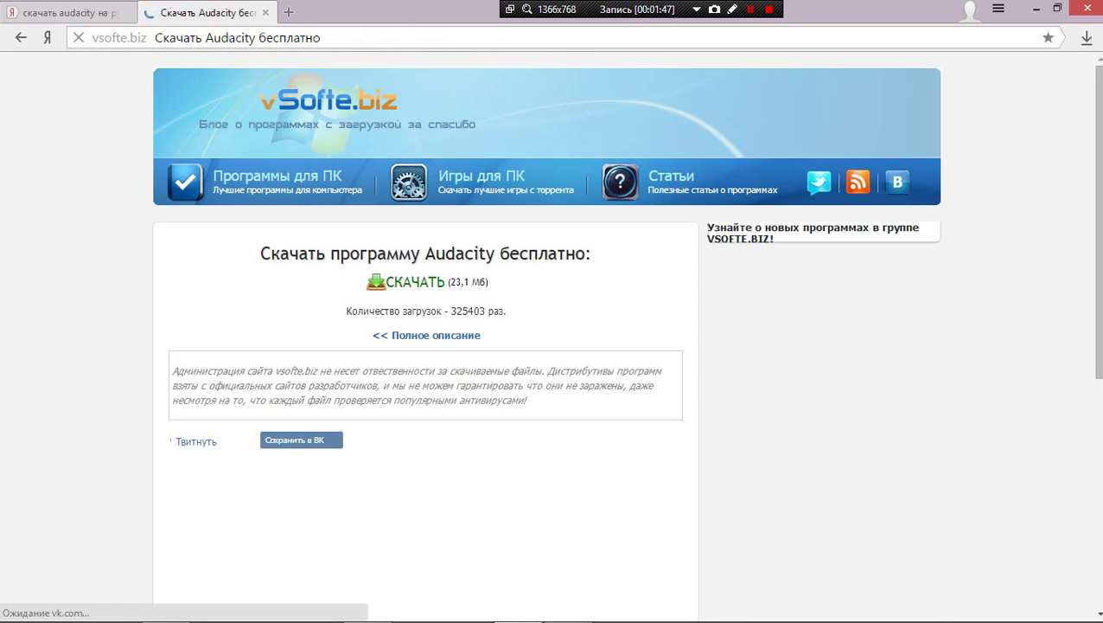
Step: Download the Audacity installer and save it as audacity-win-2.1.0.exe on the RECOVERY (D:) drive
scroll(554, 346, down, 2)
scroll(554, 346, up, 1)
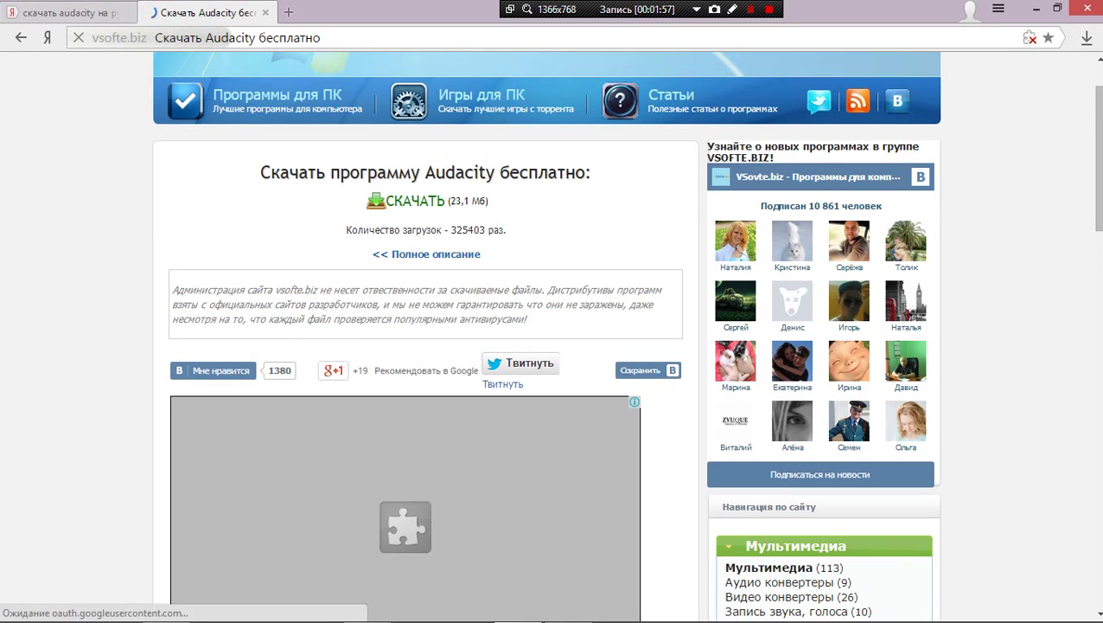
scroll(554, 345, down, 2)
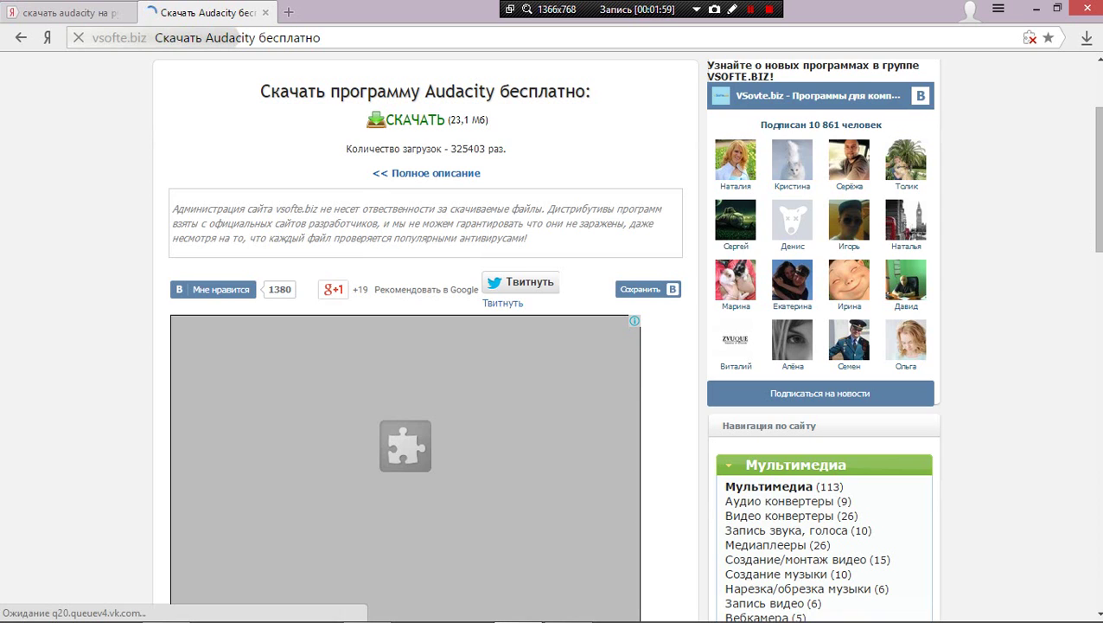
scroll(553, 346, down, 2)
scroll(553, 346, down, 2)
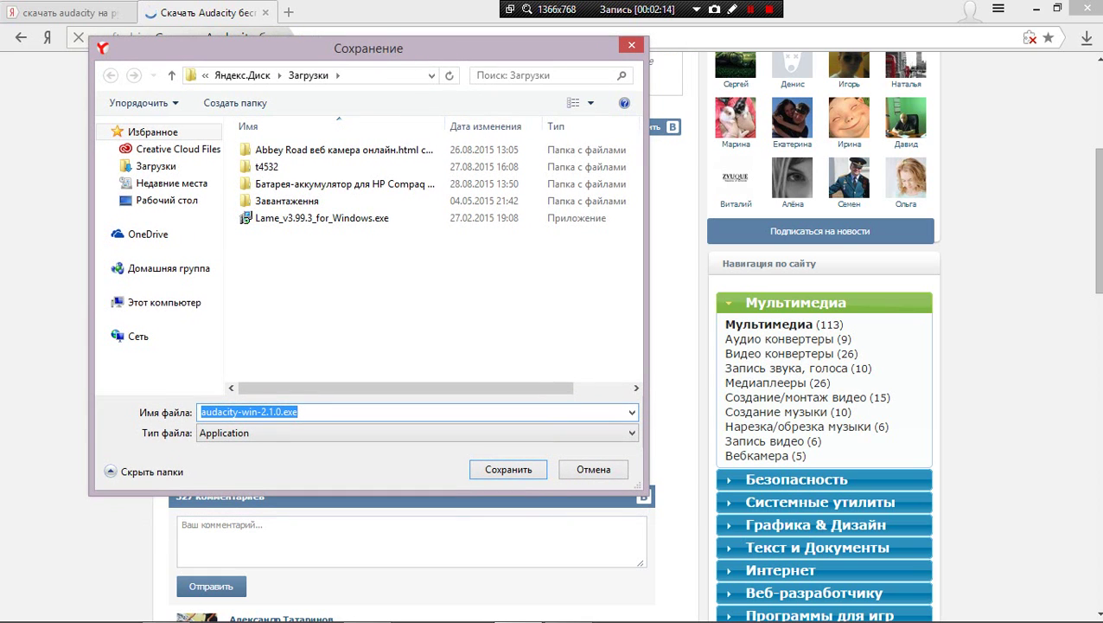
click(165, 302)
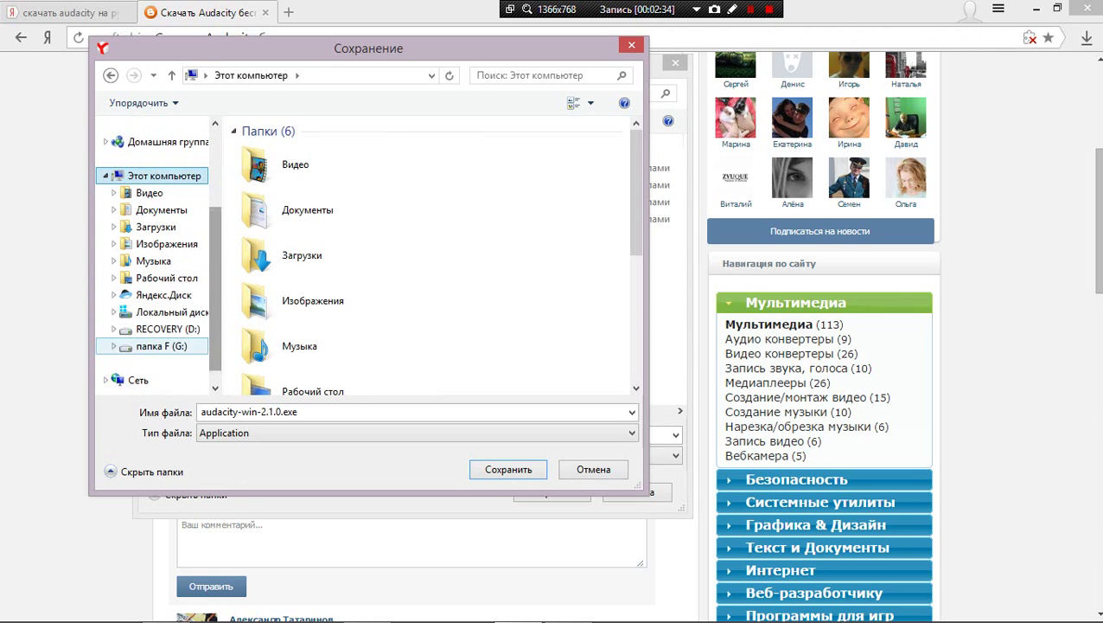
click(164, 329)
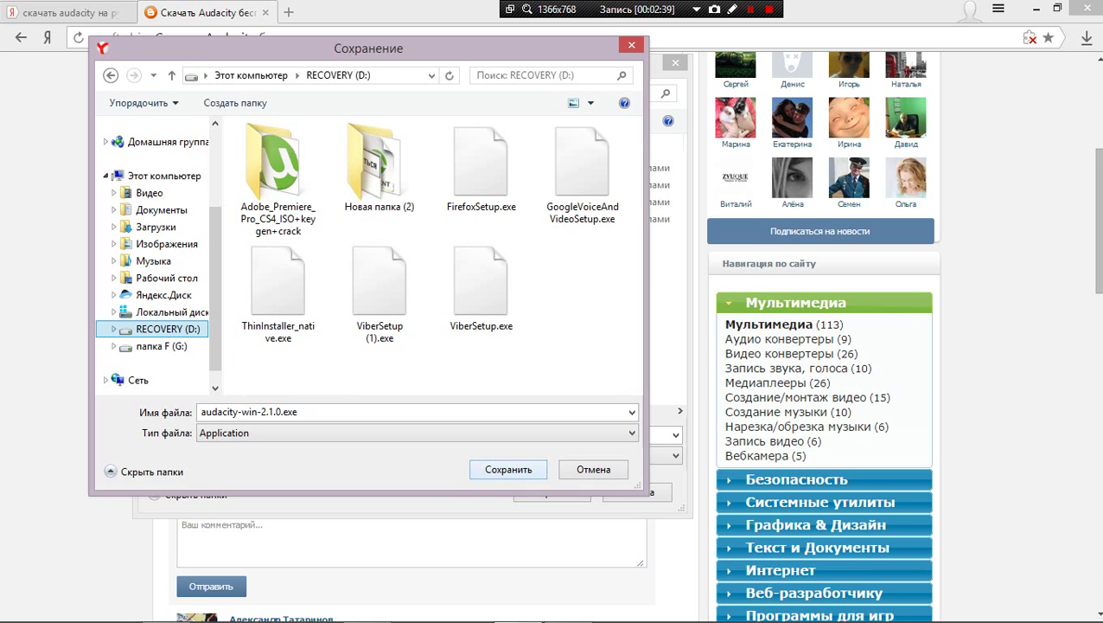
key(Tab)
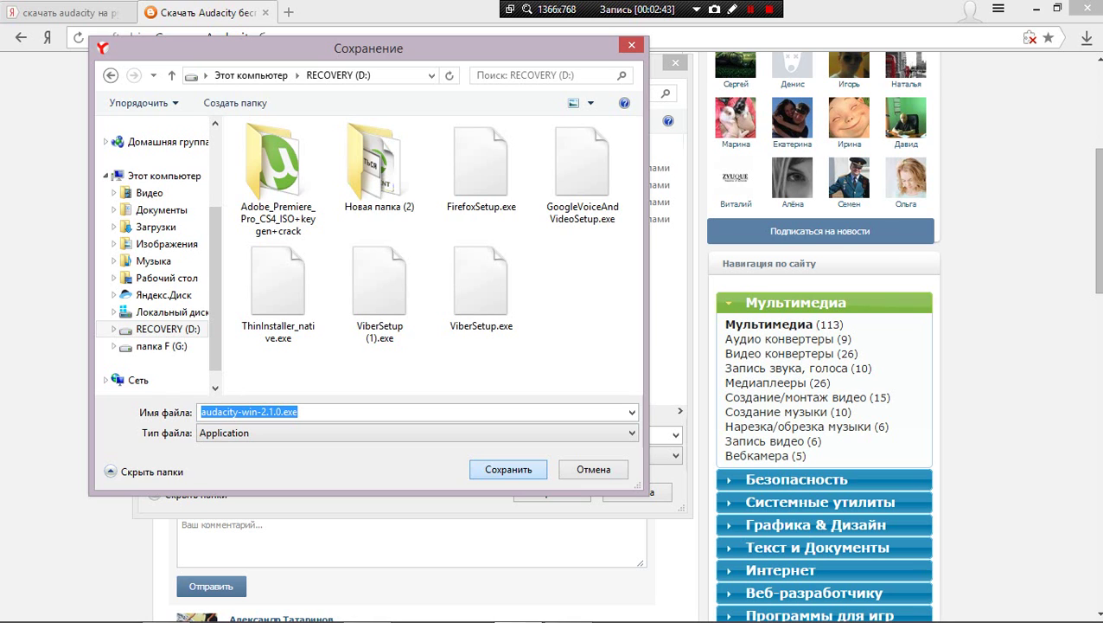
key(Return)
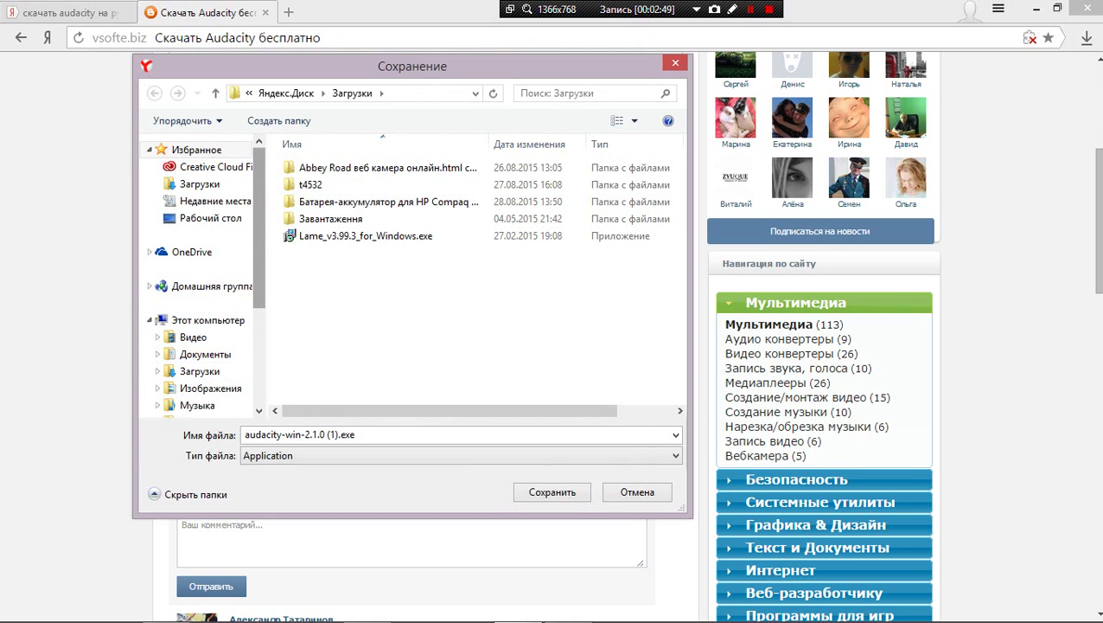
Step: Save the second installer download as audacity-win-2.1.0 (1).exe on the RECOVERY (D:) drive
scroll(199, 277, down, 2)
click(211, 381)
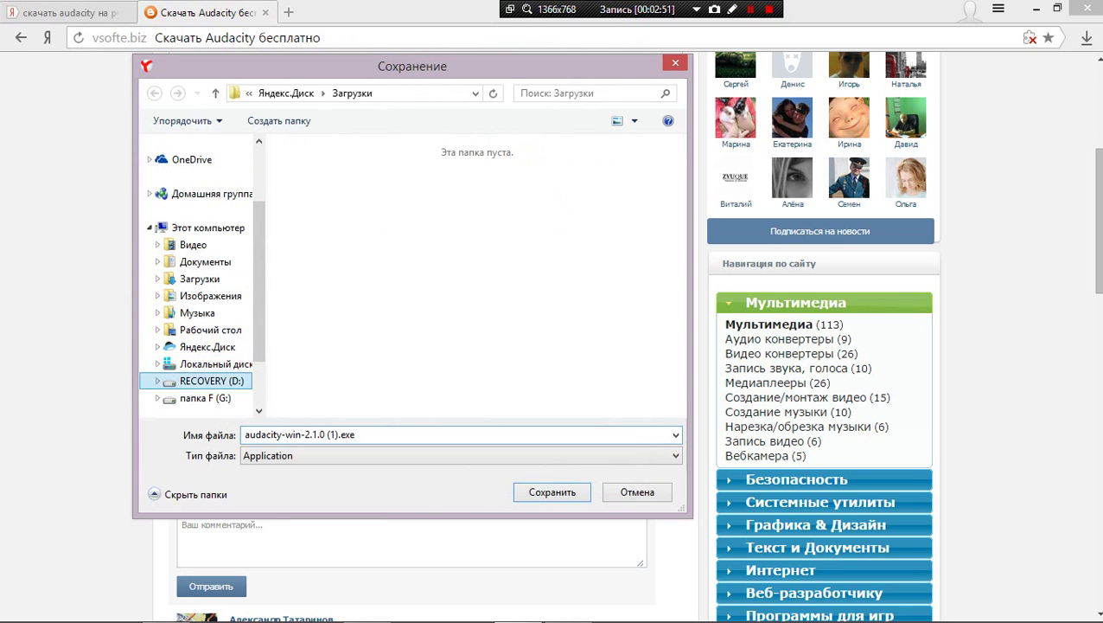
key(Return)
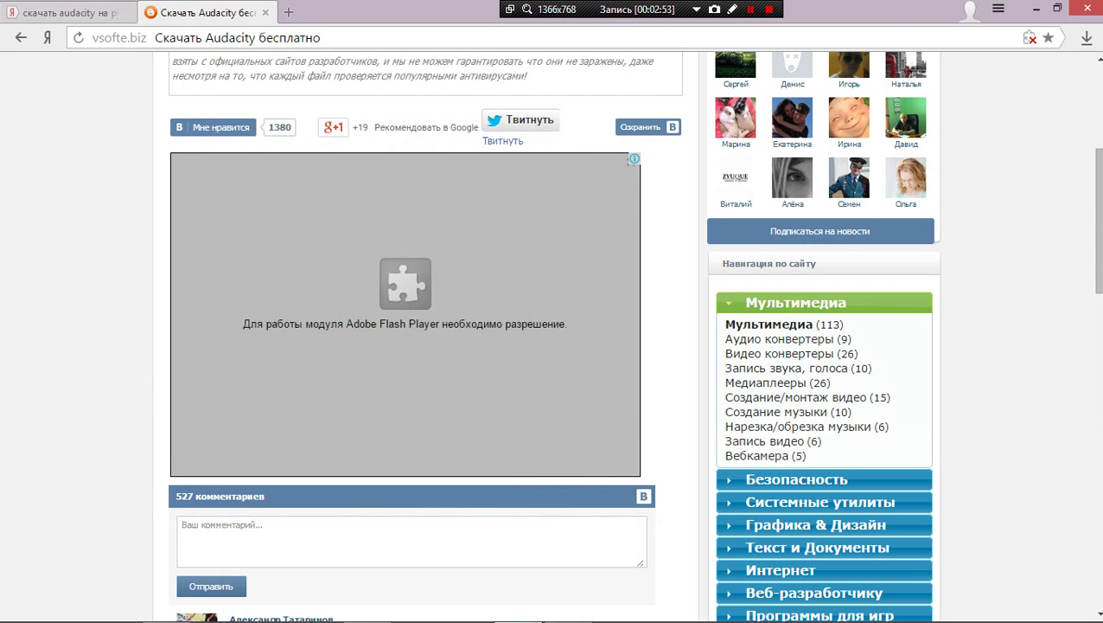
scroll(443, 298, up, 1)
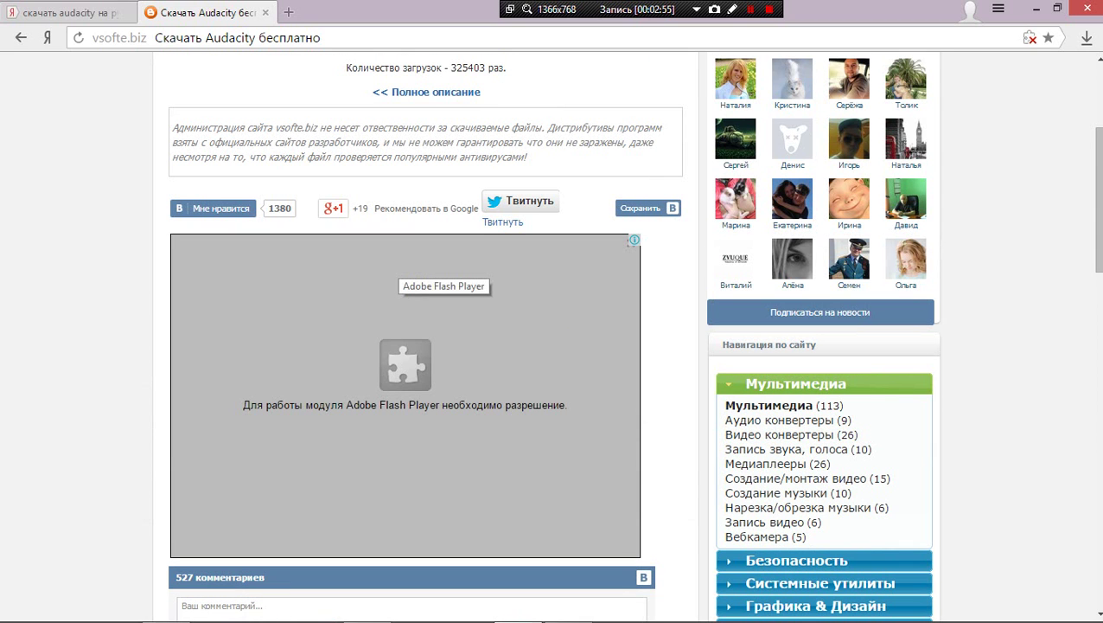
scroll(443, 298, up, 3)
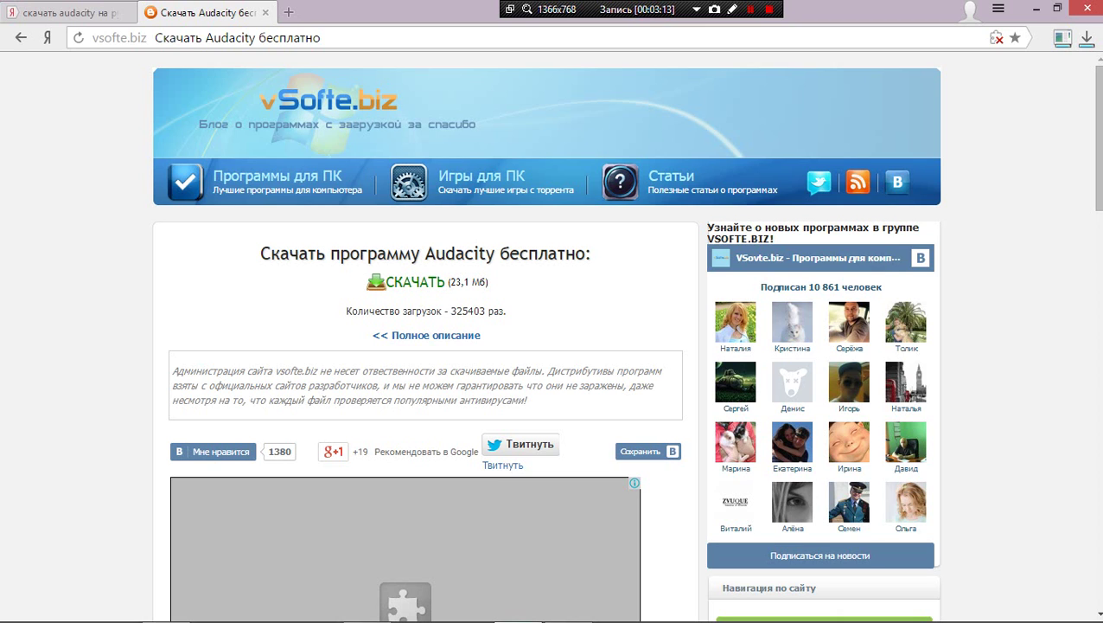
Step: Remove the duplicate audacity-win-2.1.0 (1) entry from the browser's recent downloads
click(93, 37)
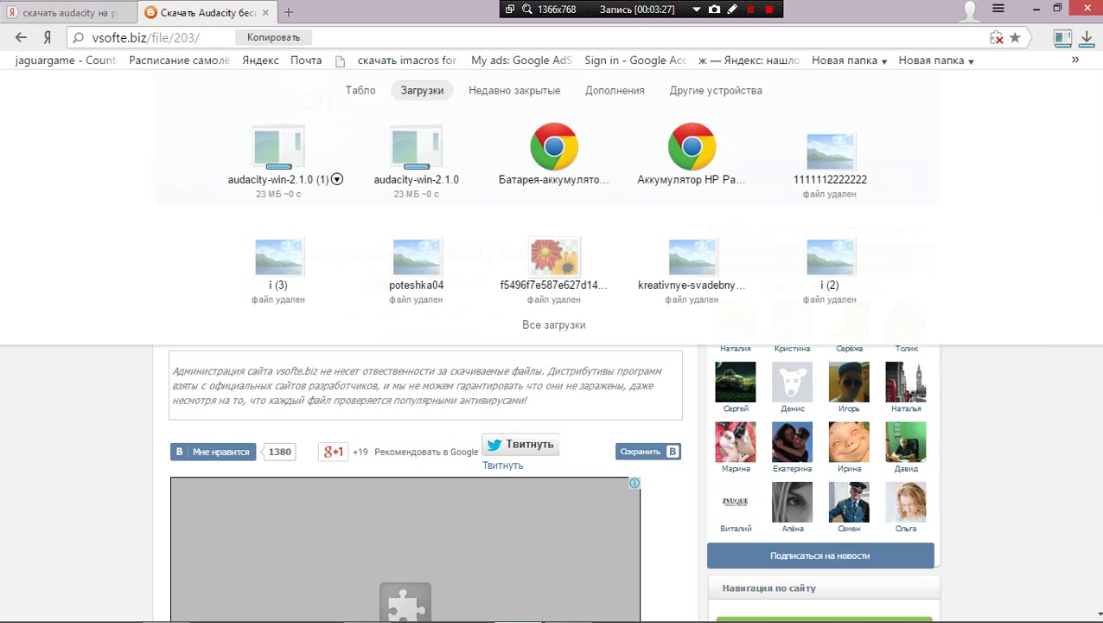
click(336, 179)
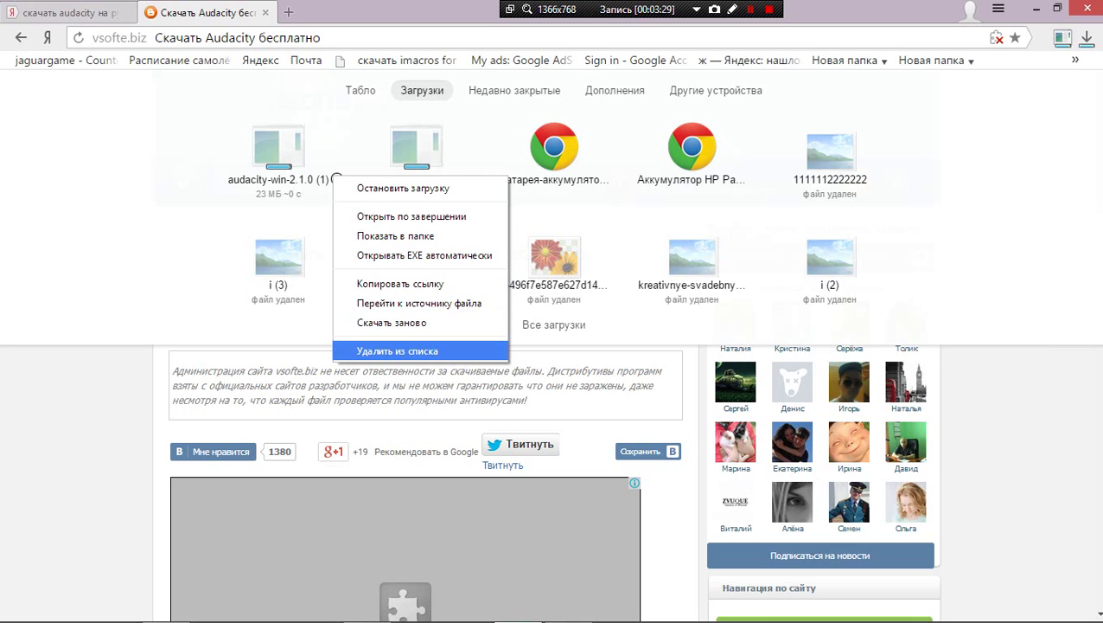
click(396, 350)
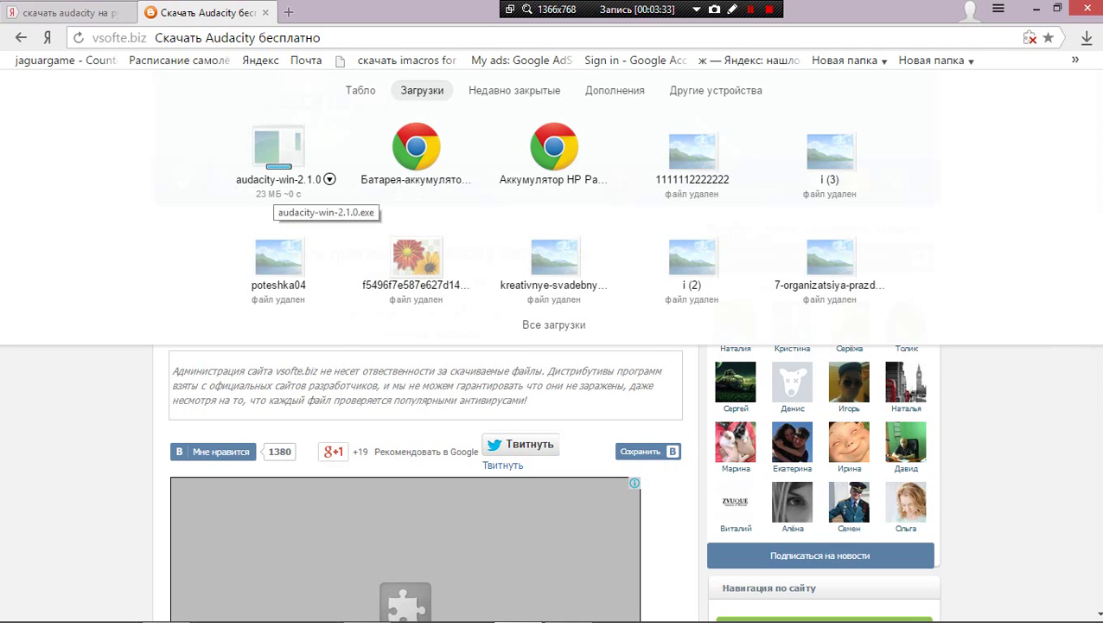
Step: Show the downloaded audacity-win-2.1.0 installer in its containing folder
click(329, 179)
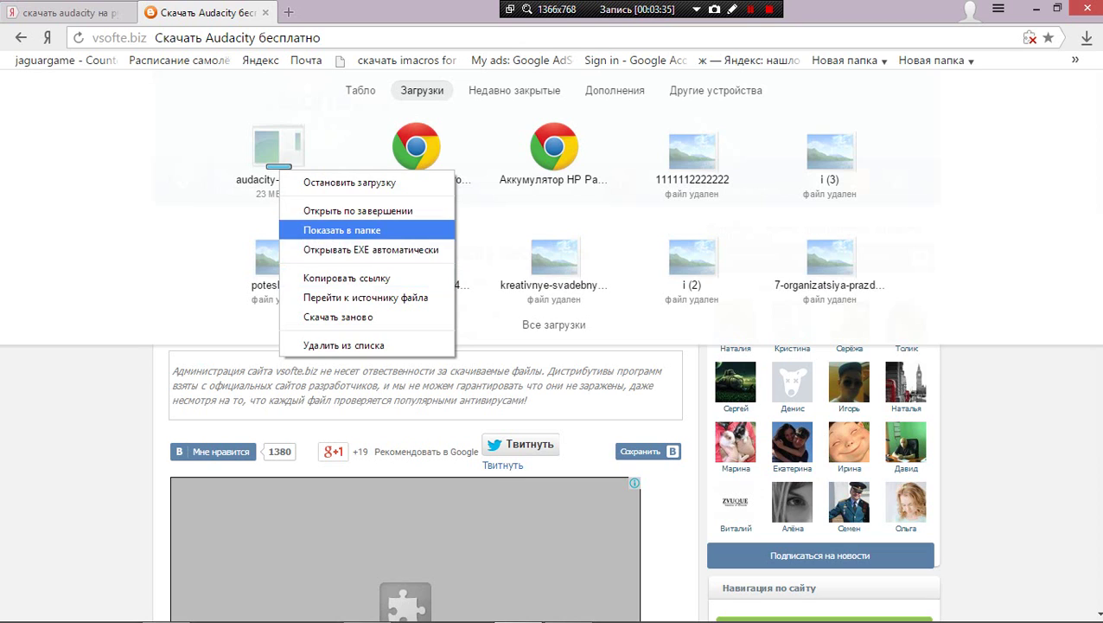
click(346, 233)
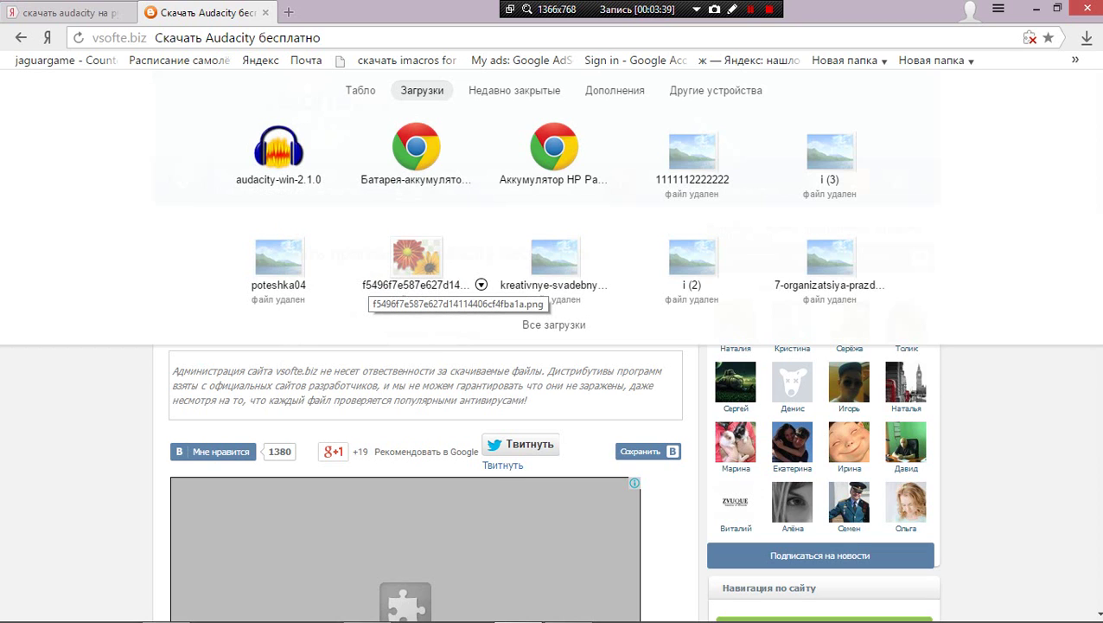
click(329, 179)
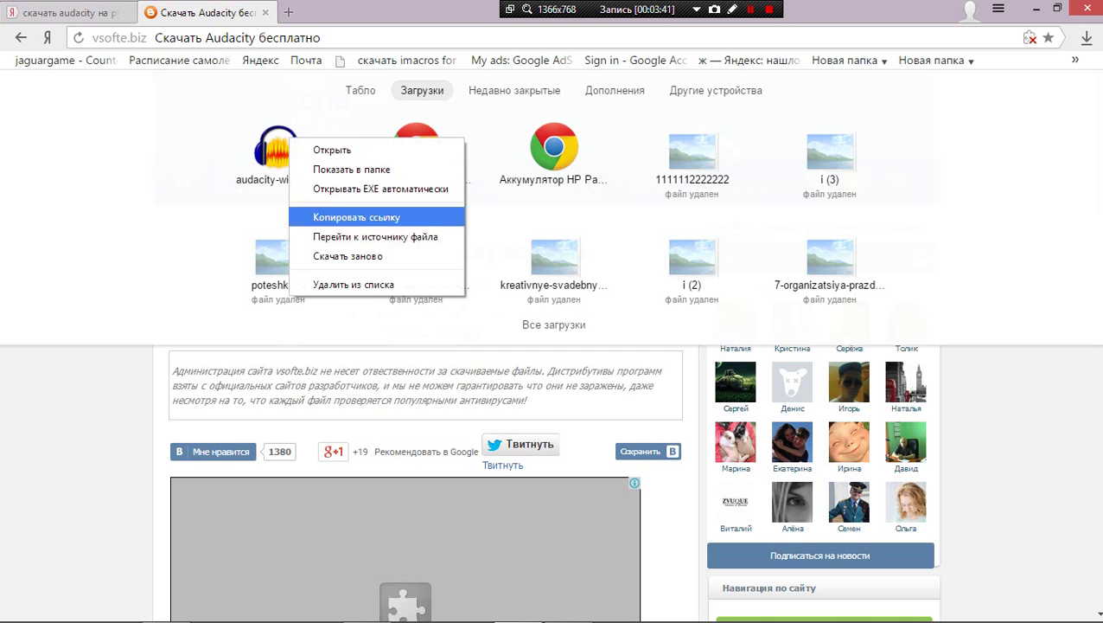
click(372, 188)
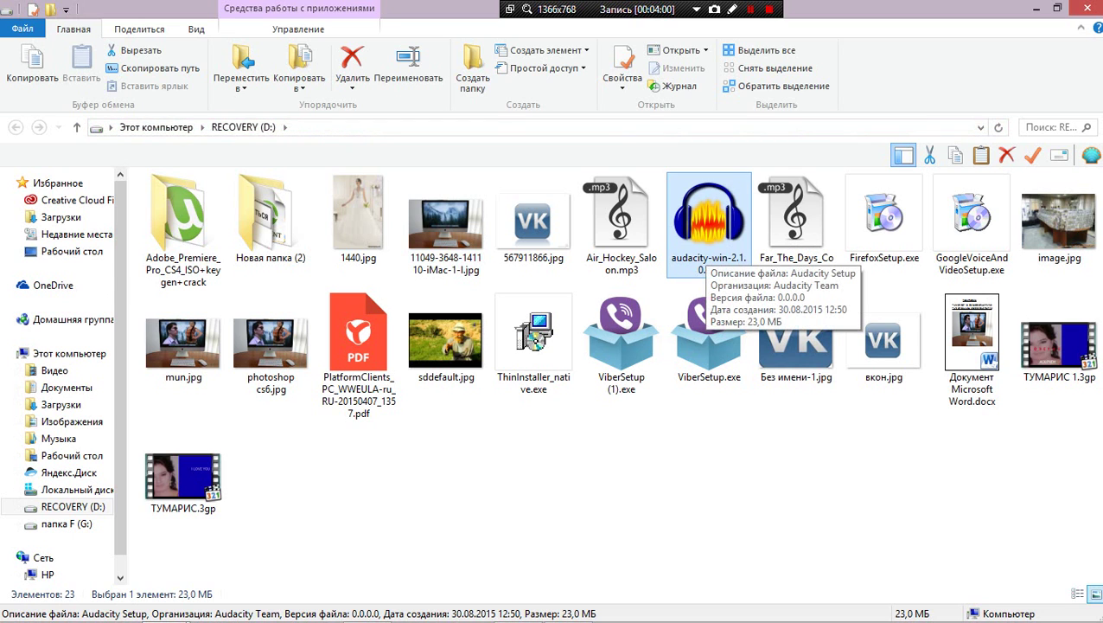
Step: Minimize the folder and browser windows and switch the desktop to its next background image
click(1036, 7)
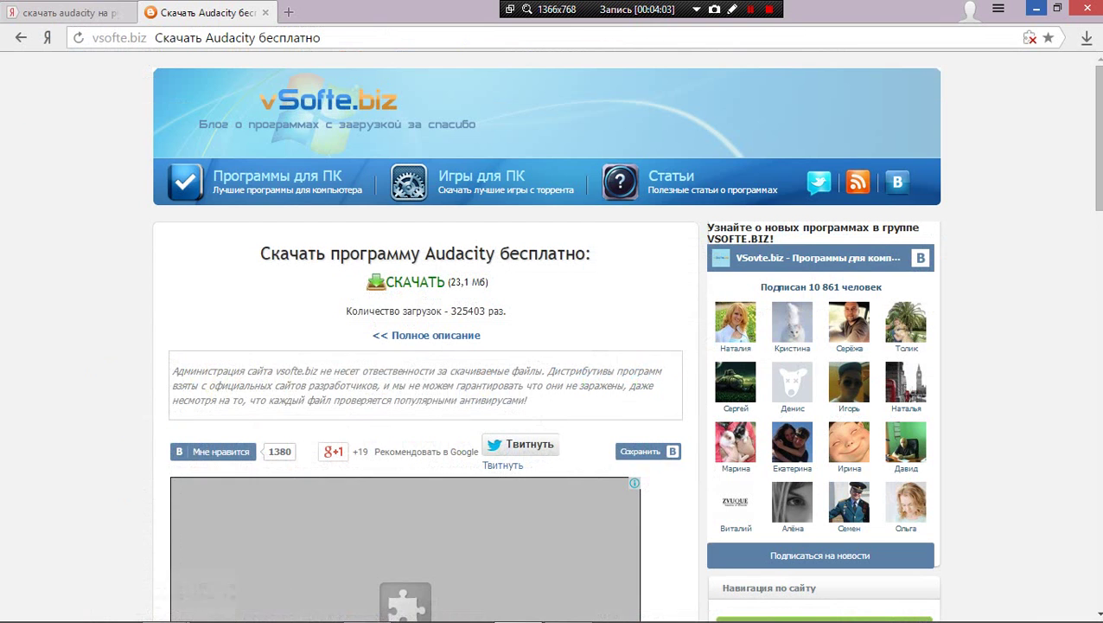
click(1036, 8)
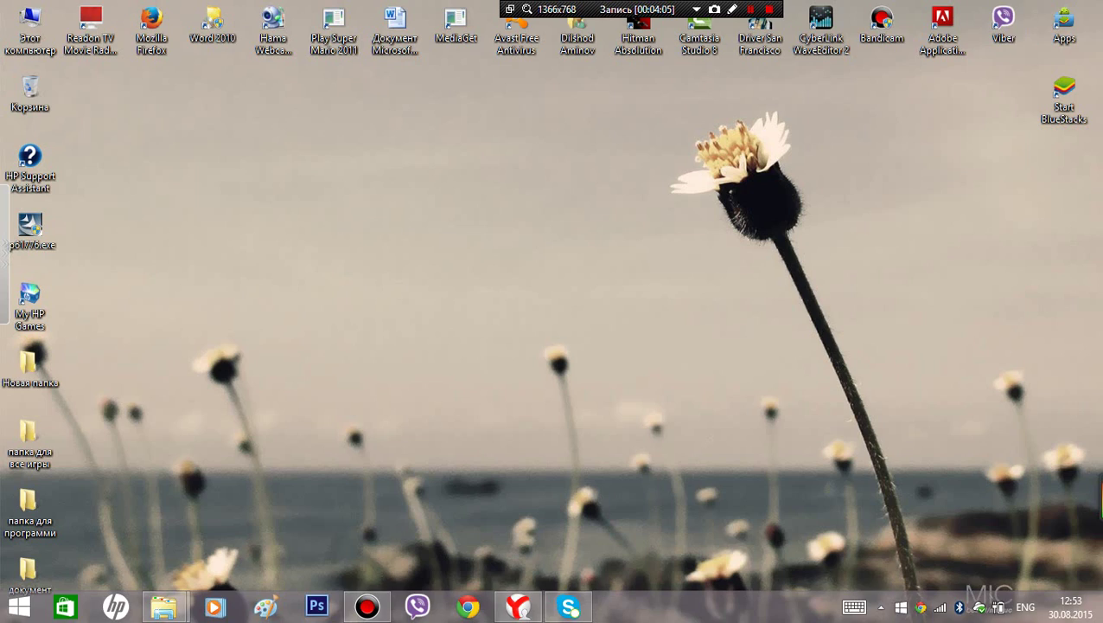
right_click(555, 266)
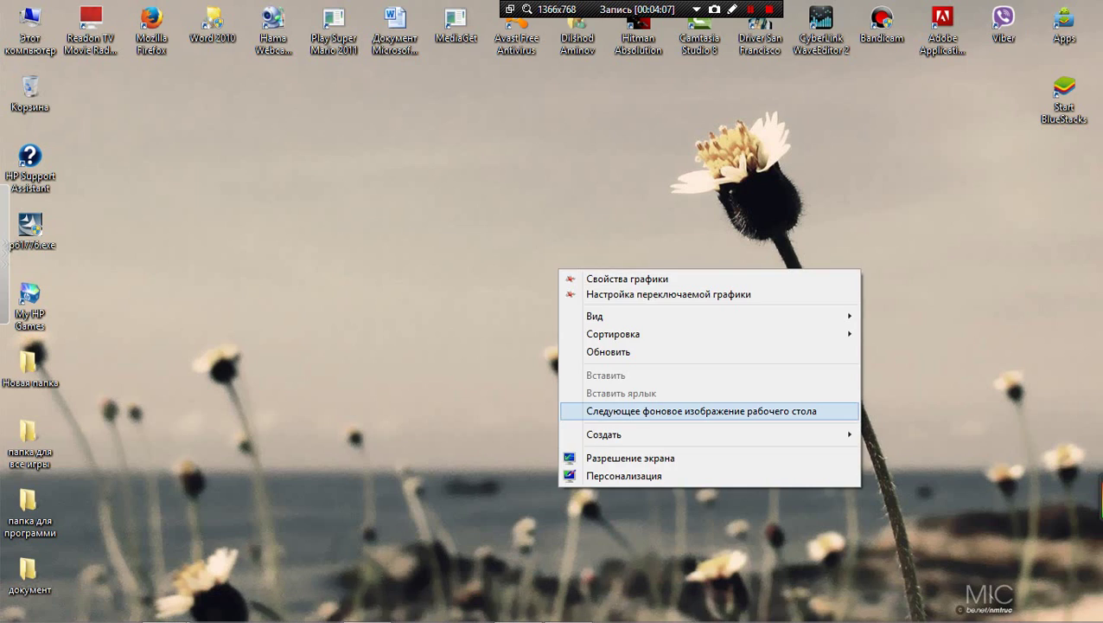
click(623, 410)
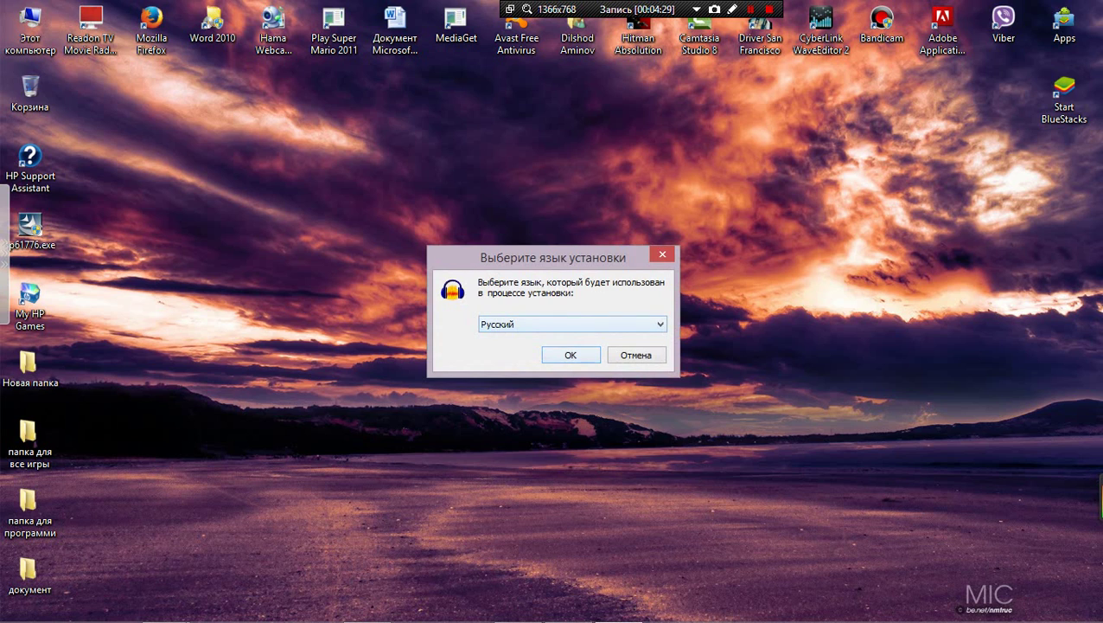
Step: Check the available installer languages and confirm Русский as the setup language for Audacity
key(alt+Down)
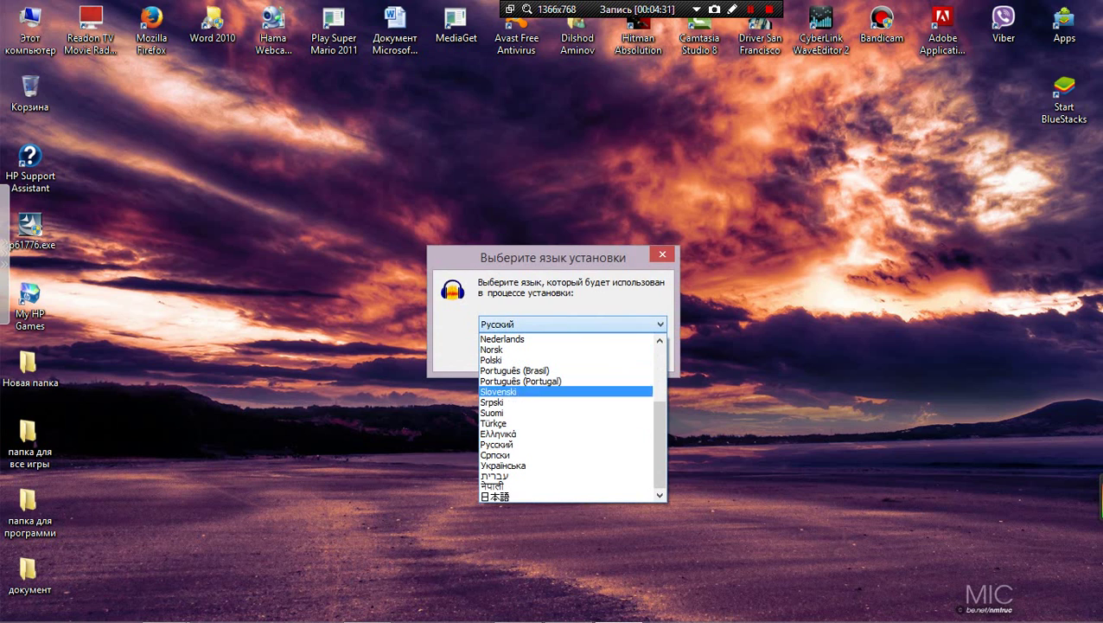
key(Escape)
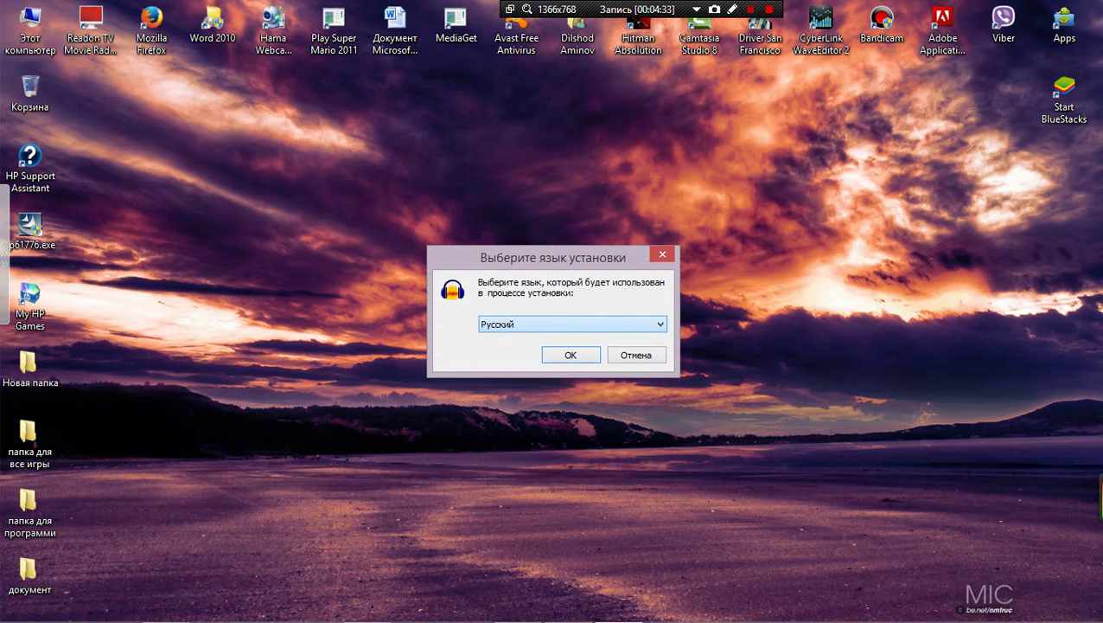
key(Return)
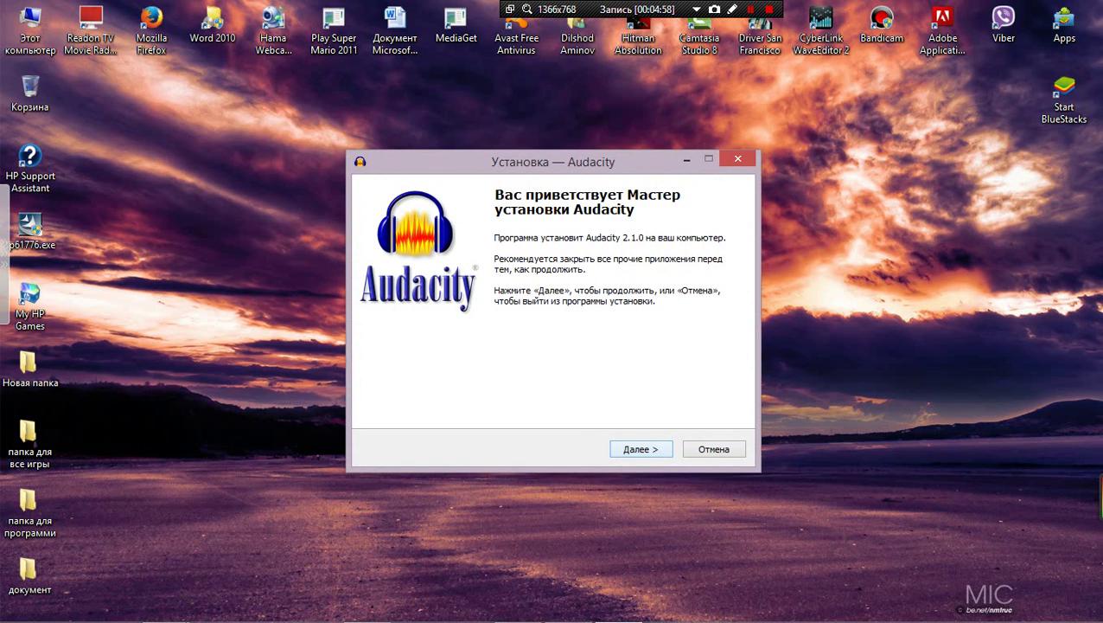
Step: Close the open File Explorer windows and continue past the welcome page of the Audacity setup wizard
mouse_move(568, 607)
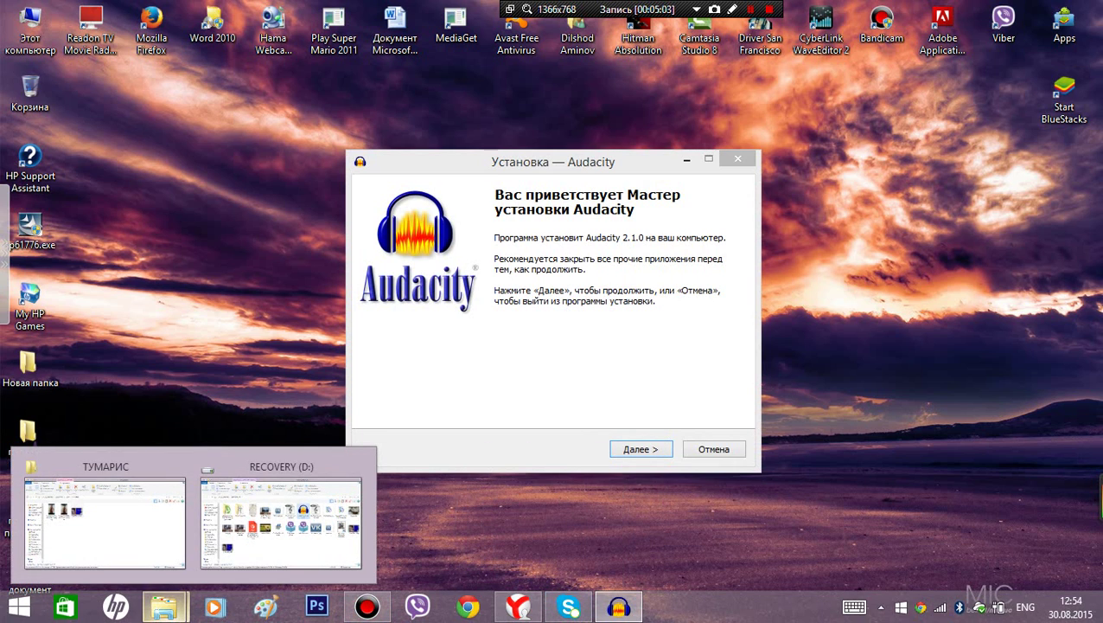
right_click(164, 607)
key(Escape)
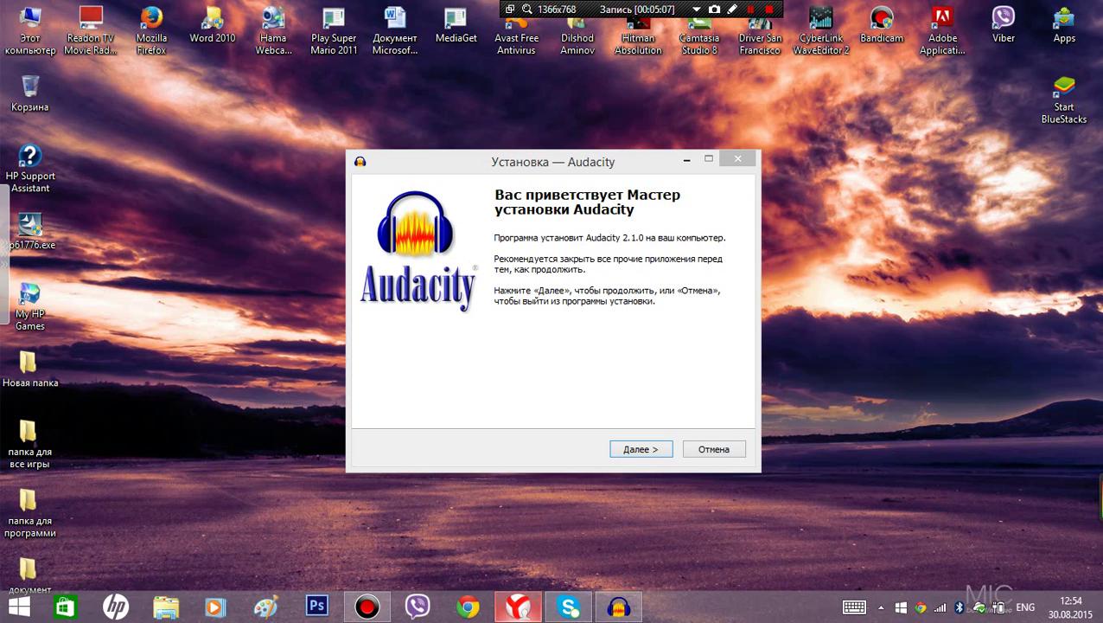
click(641, 449)
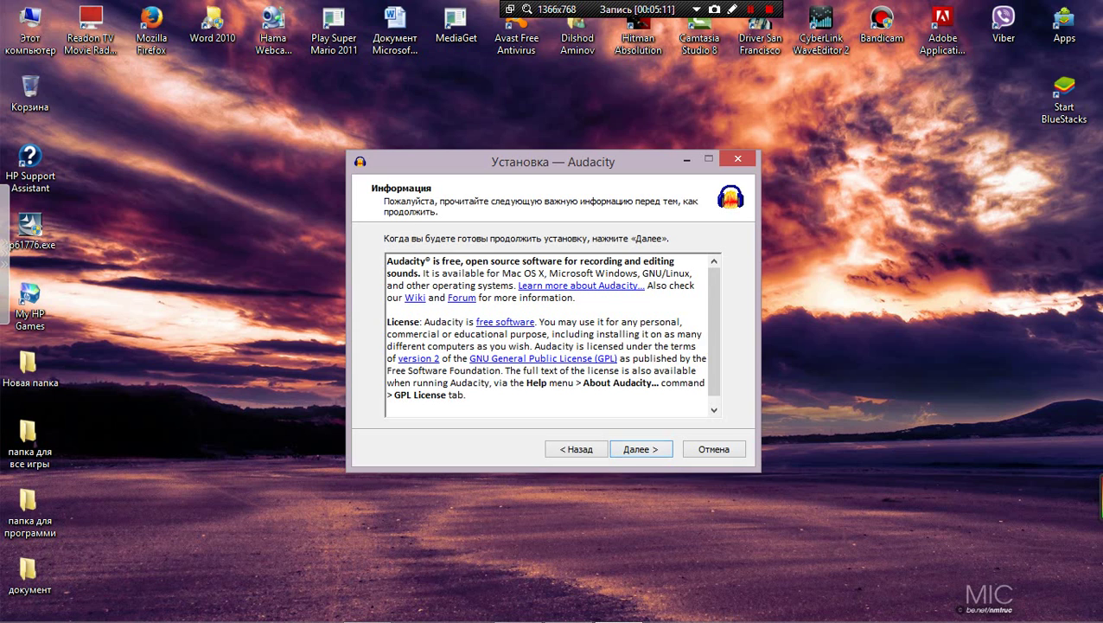
Step: Look through the license information in the Audacity setup wizard and continue to the installation folder page
scroll(552, 326, down, 1)
scroll(552, 327, up, 1)
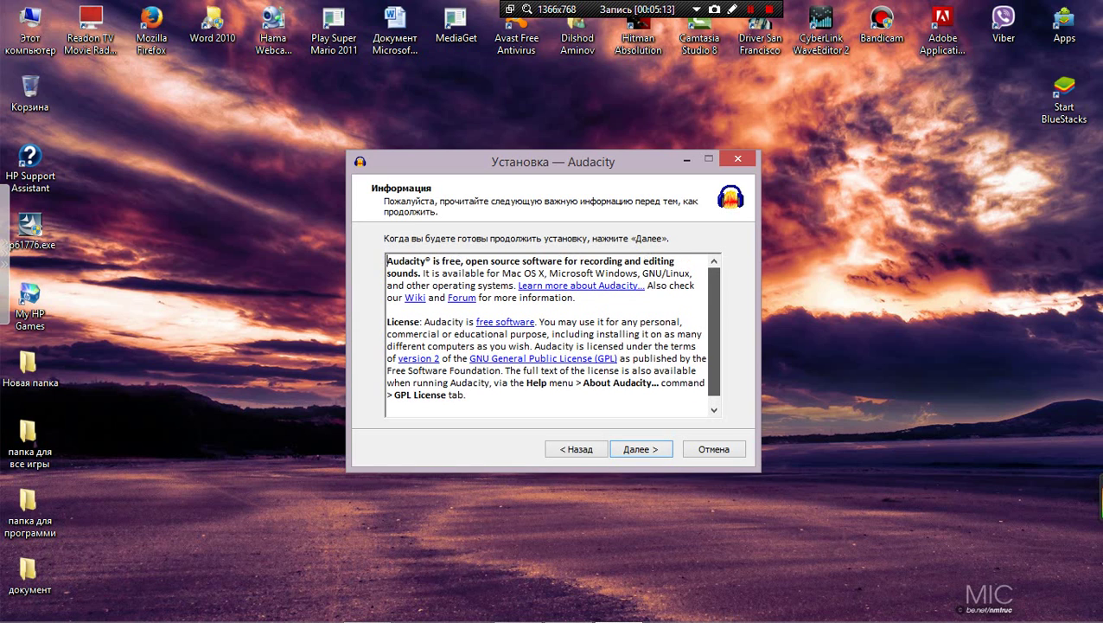
scroll(552, 328, down, 1)
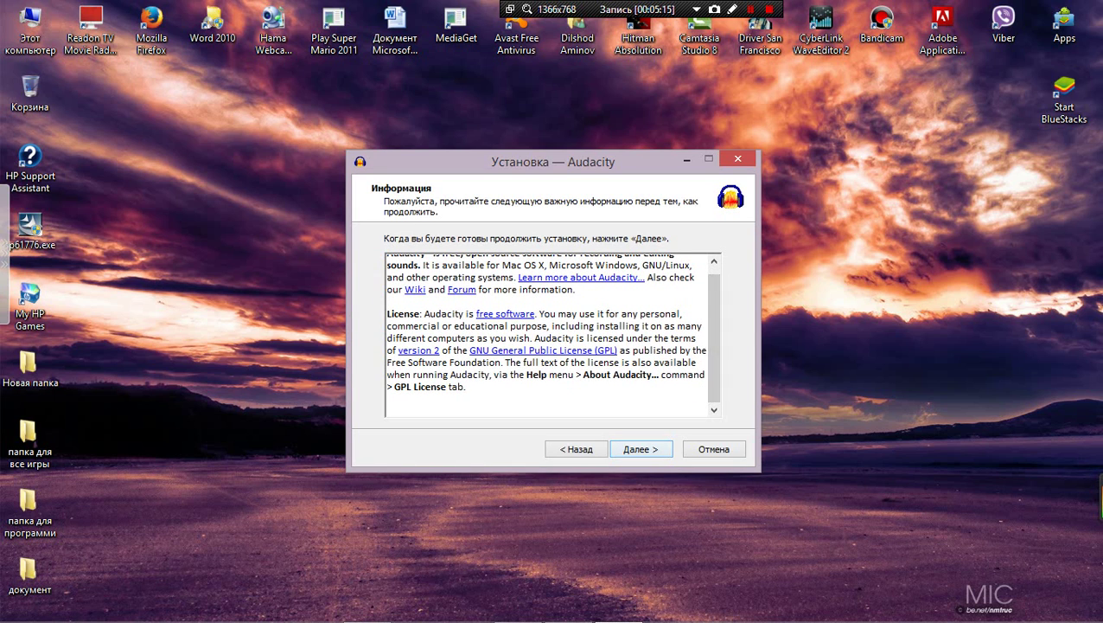
key(Return)
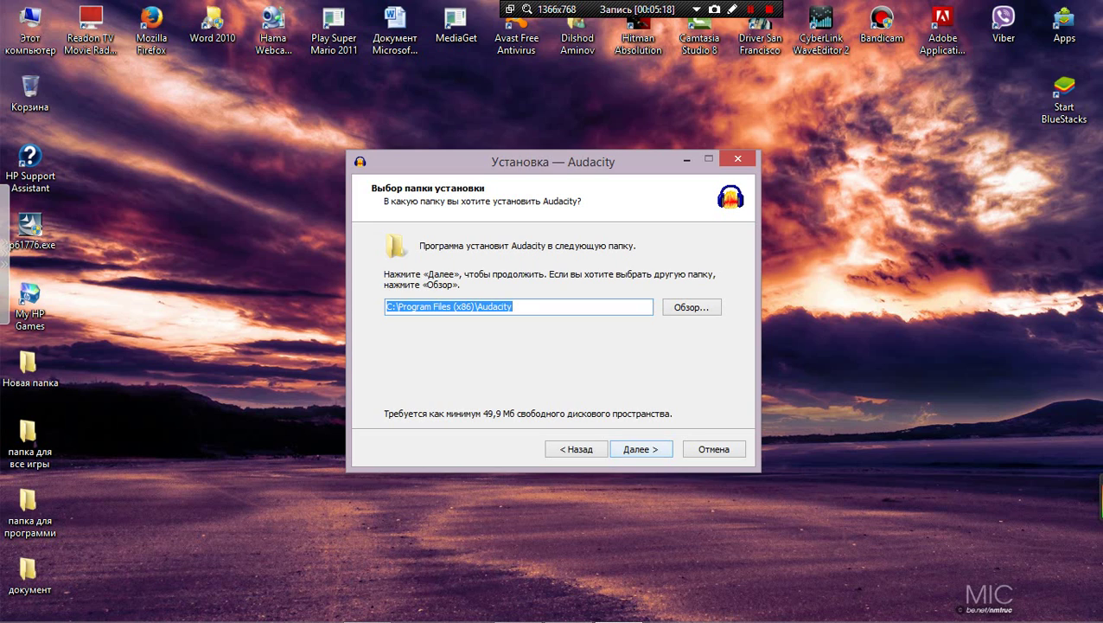
Step: Keep C:\Program Files (x86)\Audacity as the destination and the desktop icon option enabled, and start the installation
click(513, 306)
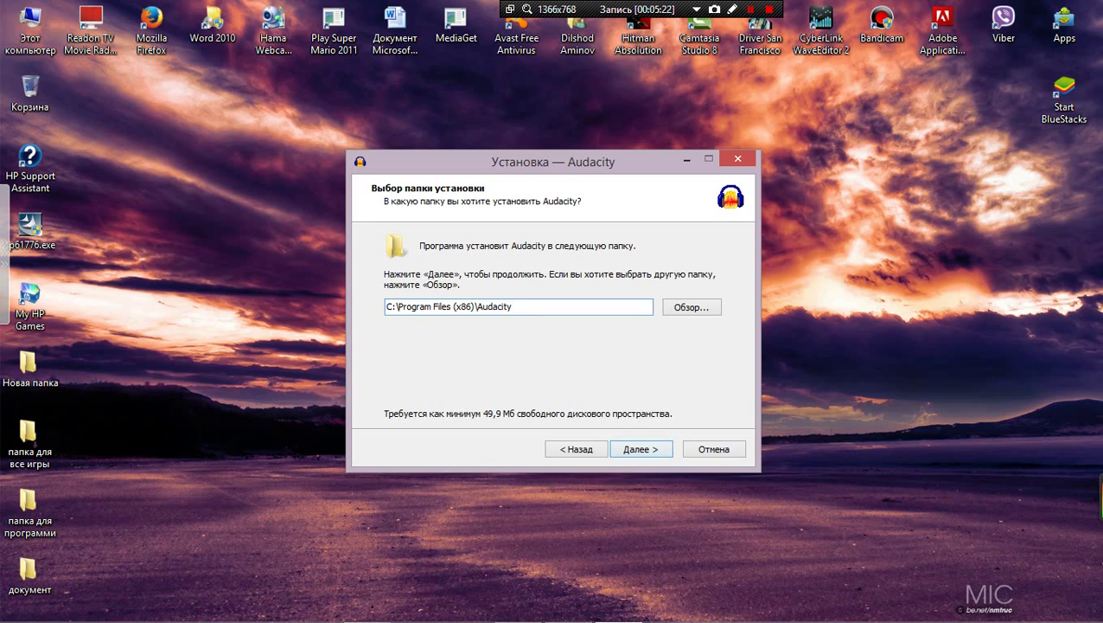
key(Return)
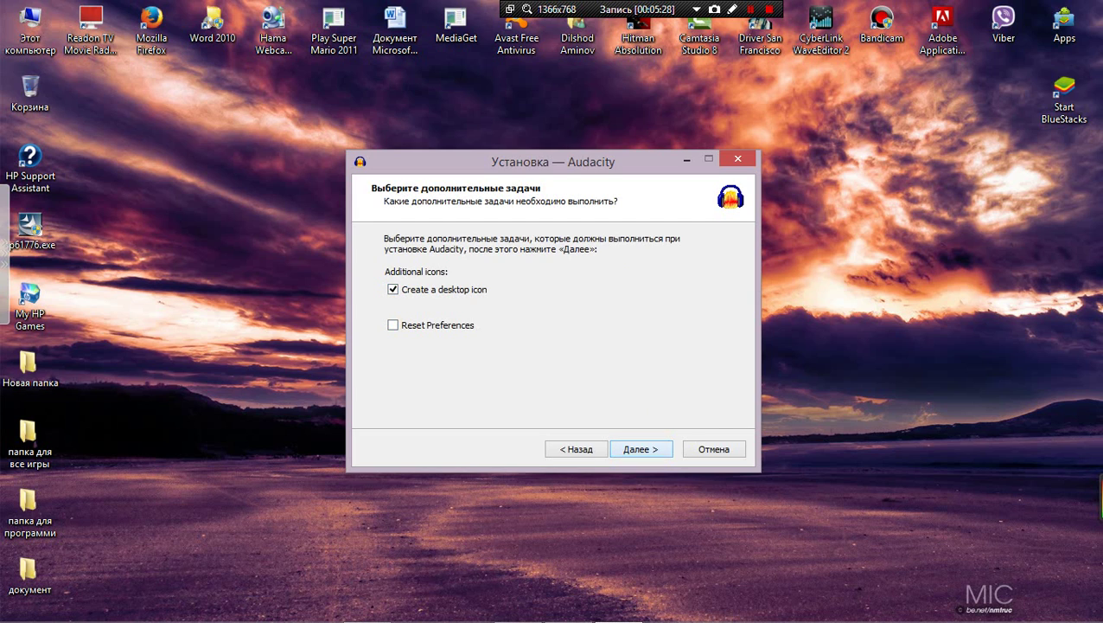
key(Return)
key(Return)
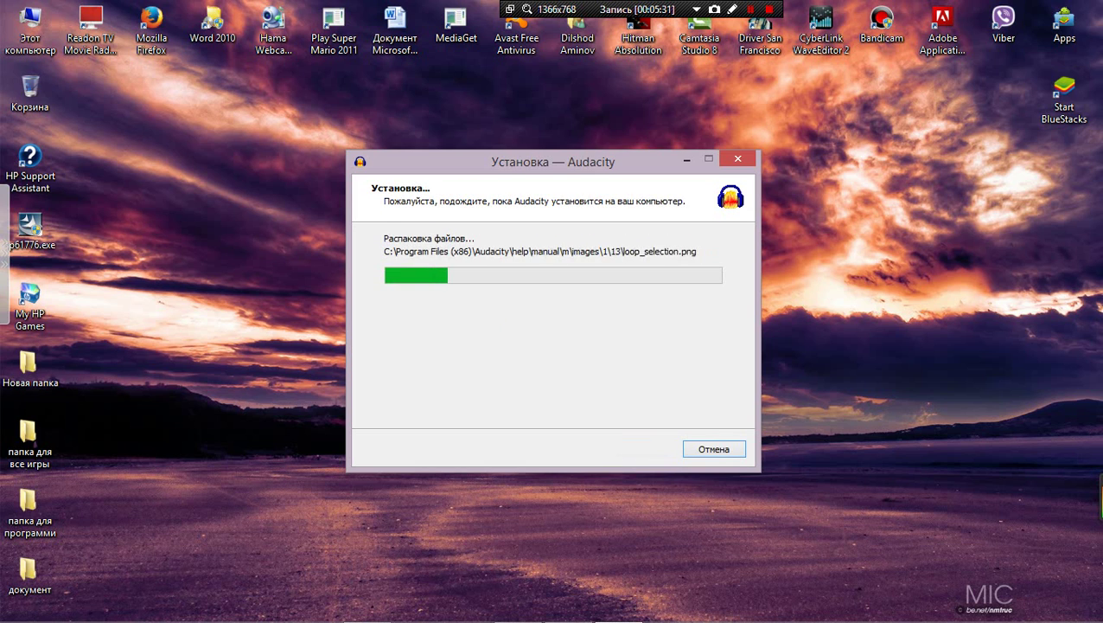
right_click(533, 87)
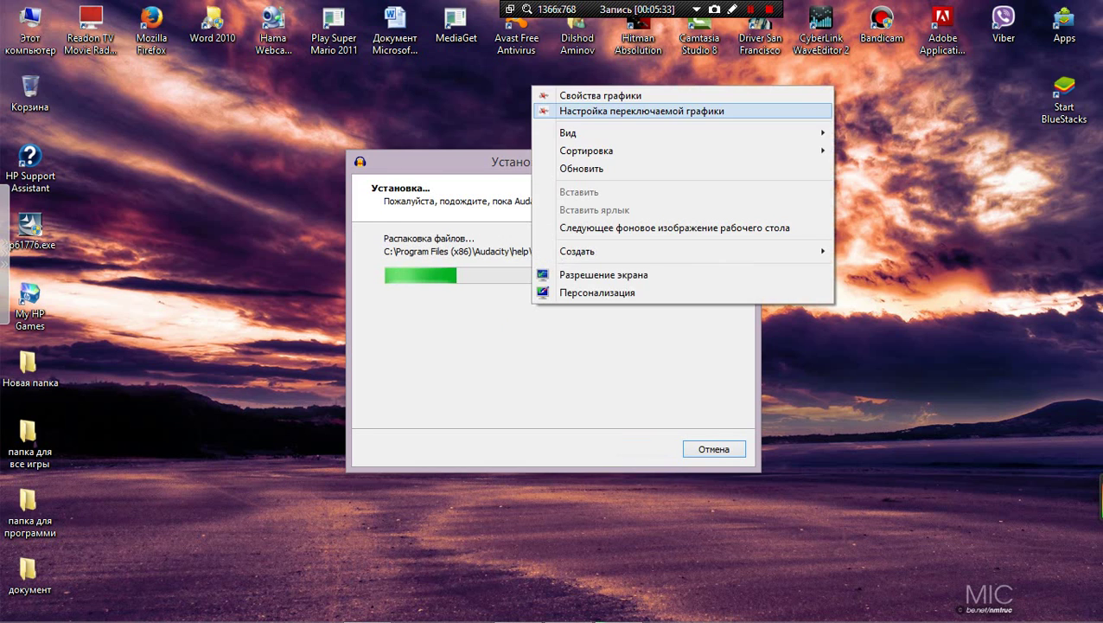
click(564, 166)
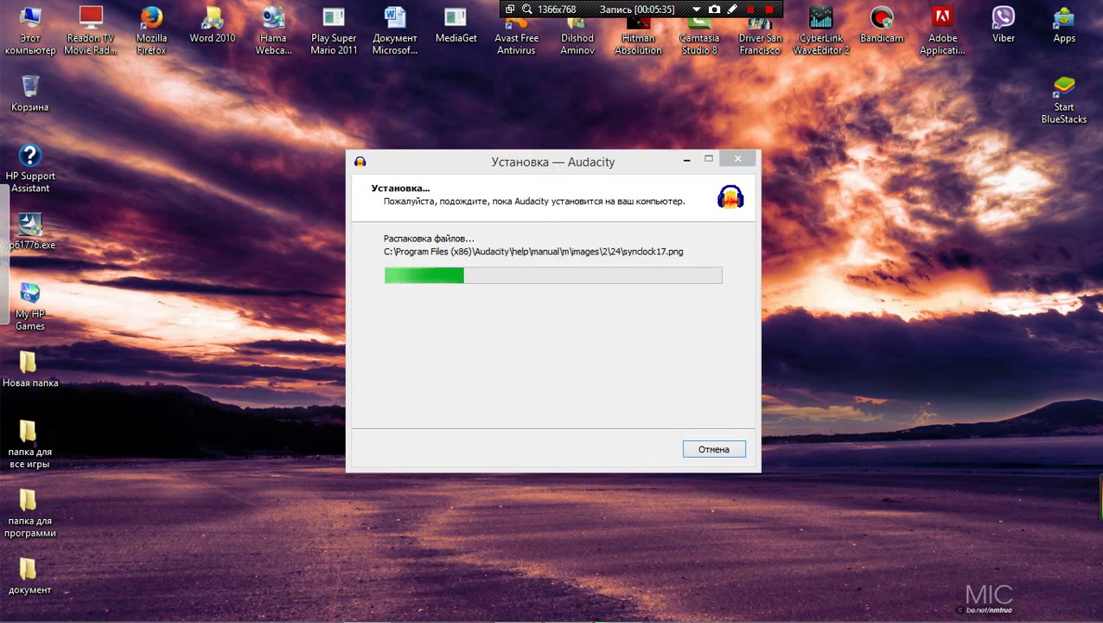
right_click(468, 68)
click(532, 150)
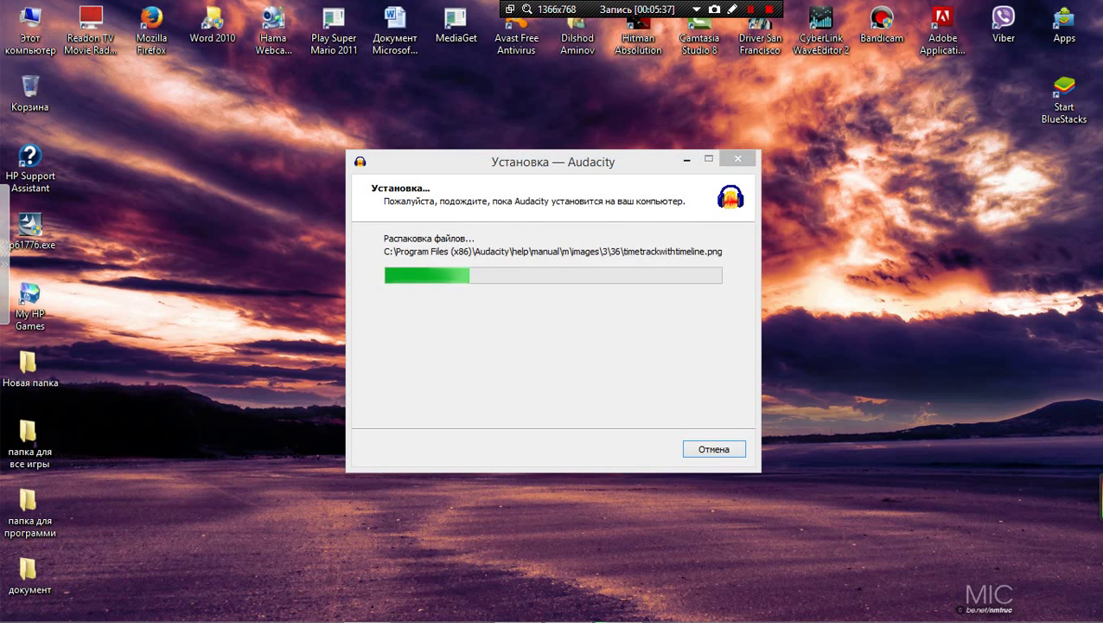
right_click(171, 101)
click(229, 183)
right_click(191, 103)
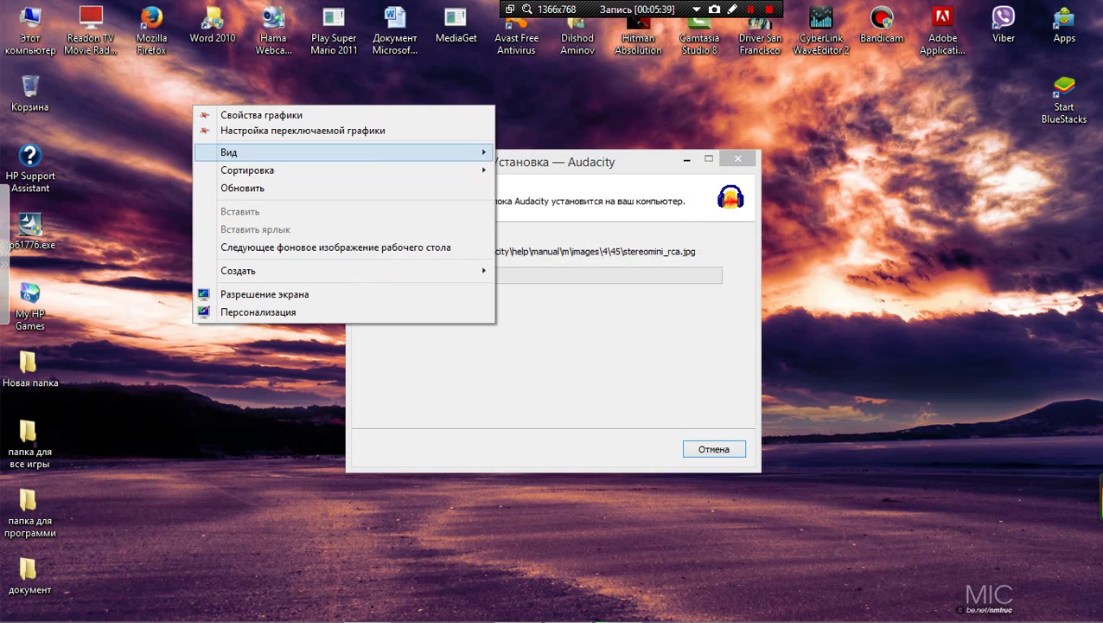
click(227, 184)
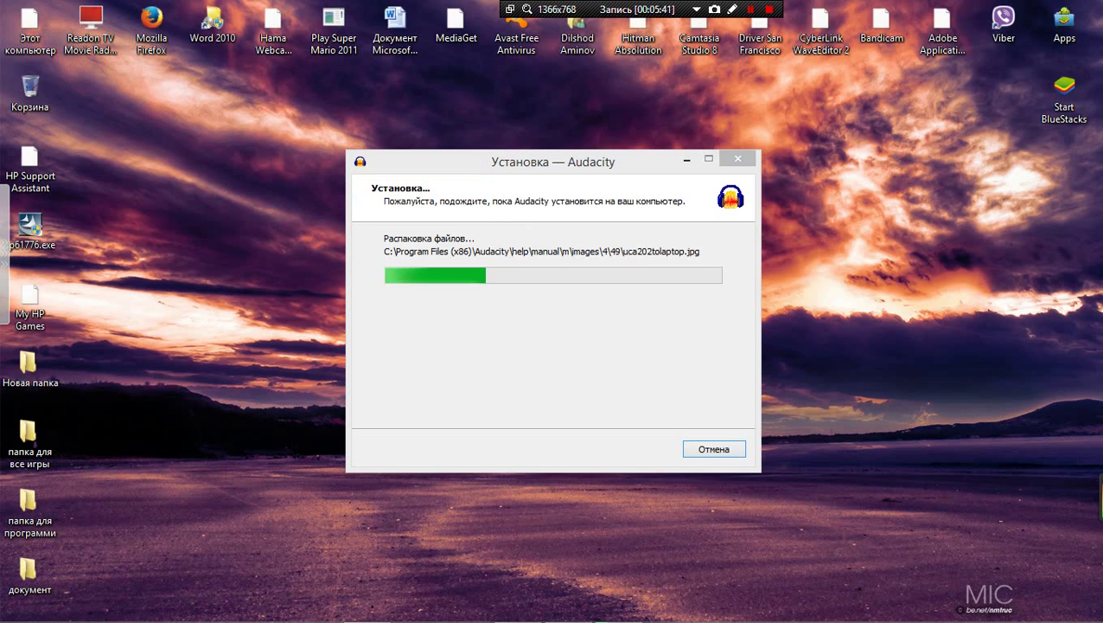
right_click(169, 100)
click(216, 180)
right_click(192, 109)
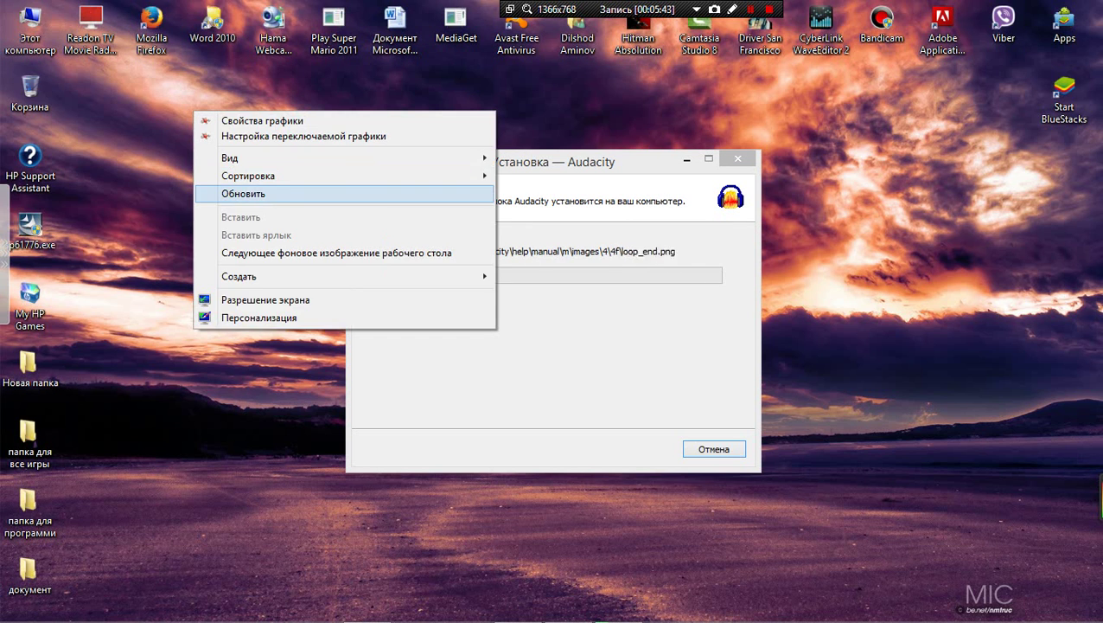
click(227, 188)
right_click(208, 120)
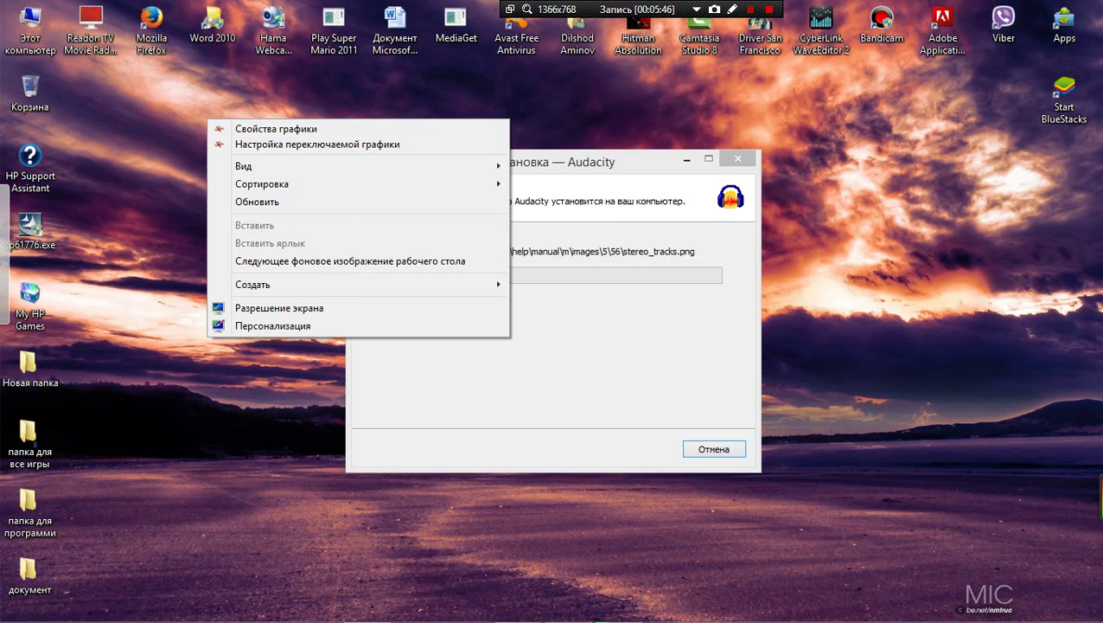
click(246, 201)
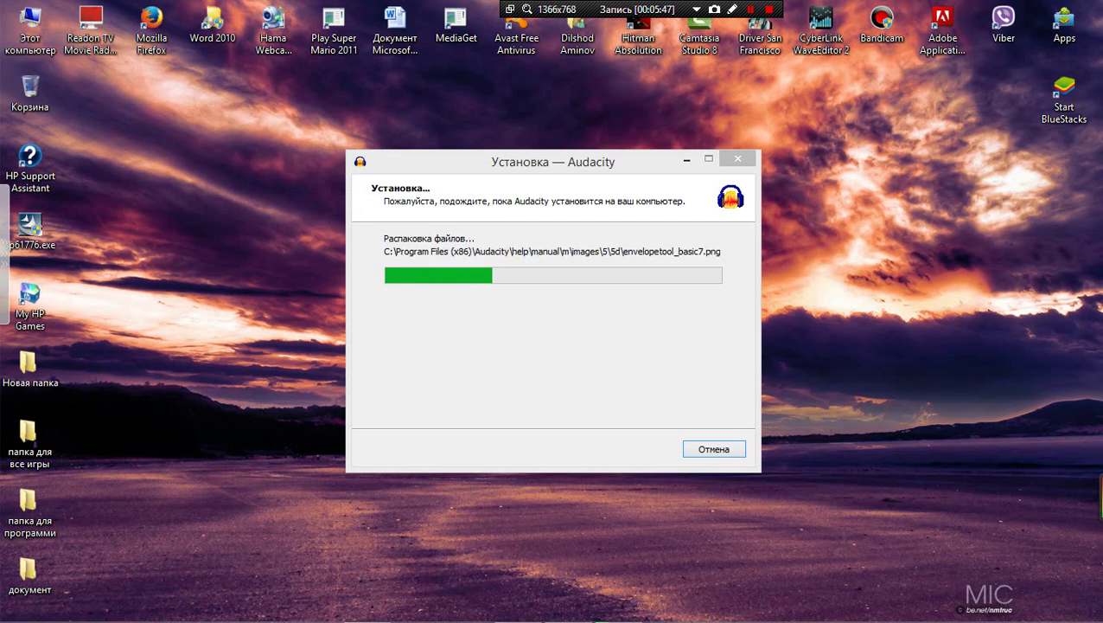
key(XF86AudioRaiseVolume)
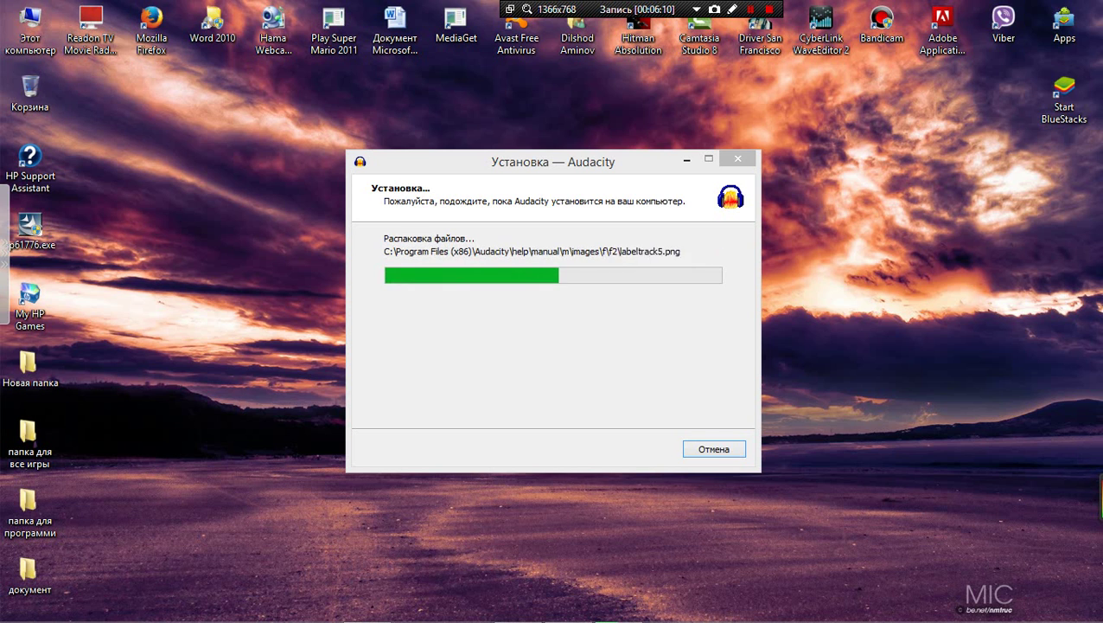
right_click(562, 114)
click(605, 197)
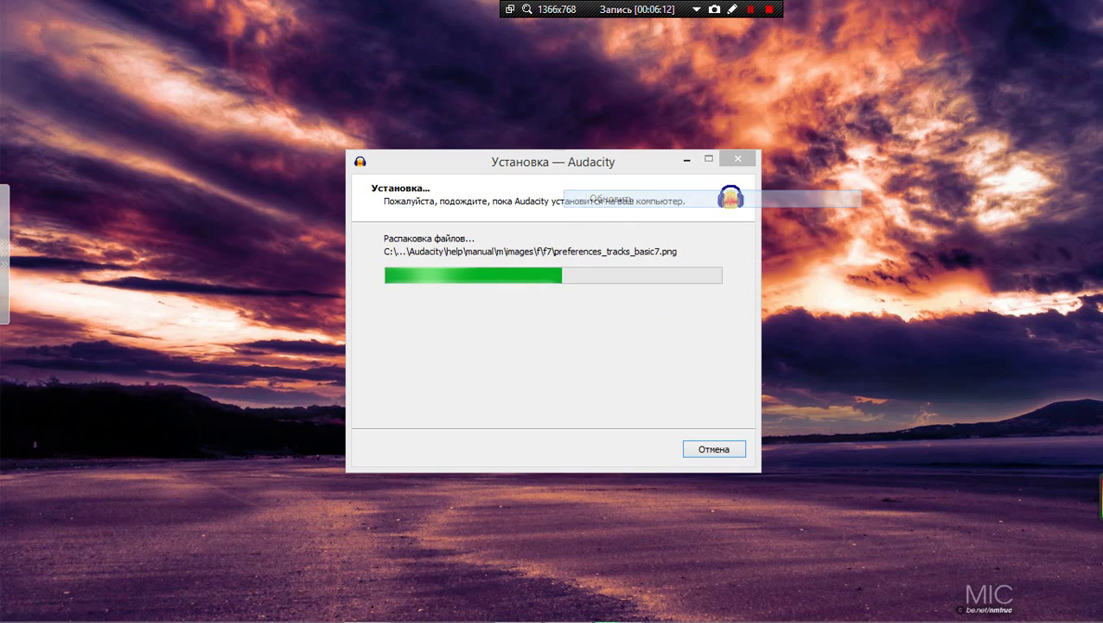
right_click(231, 111)
click(264, 193)
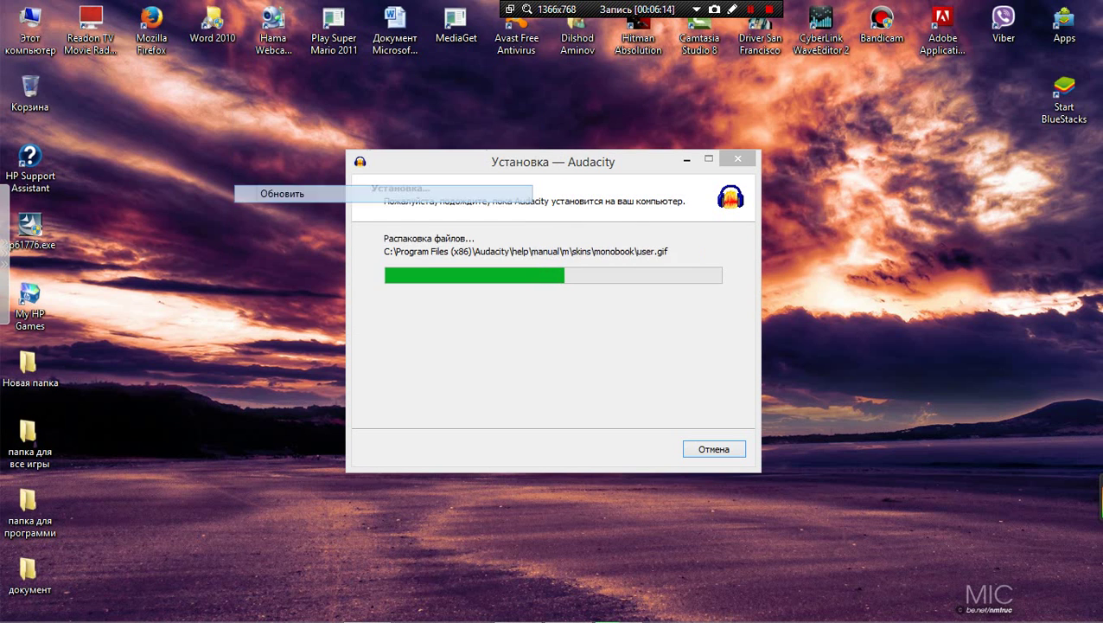
right_click(233, 111)
click(268, 190)
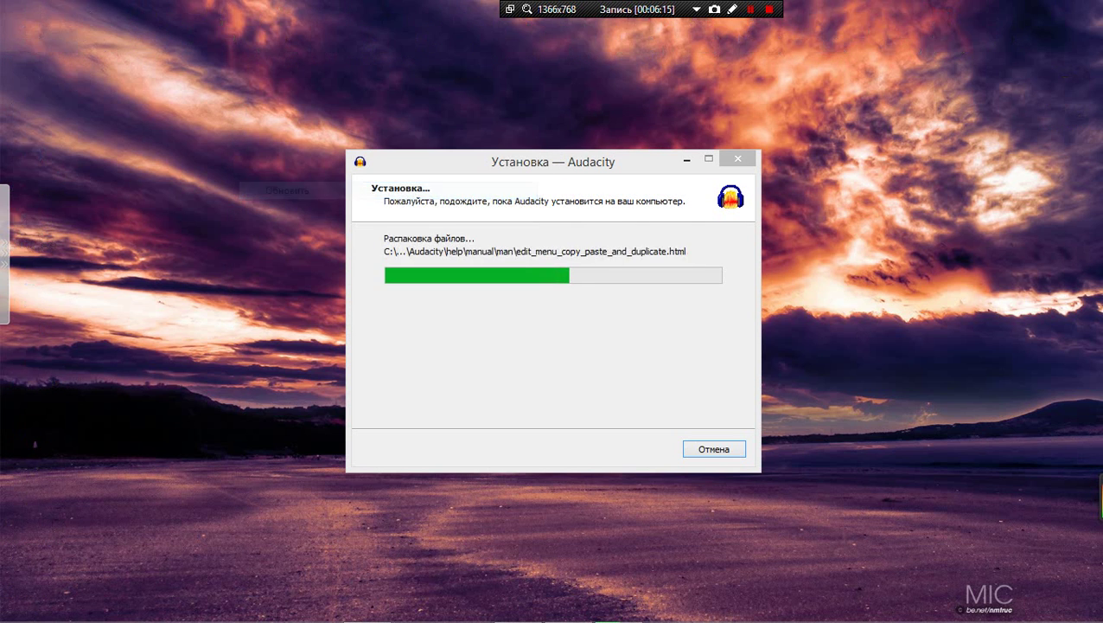
right_click(225, 111)
click(268, 192)
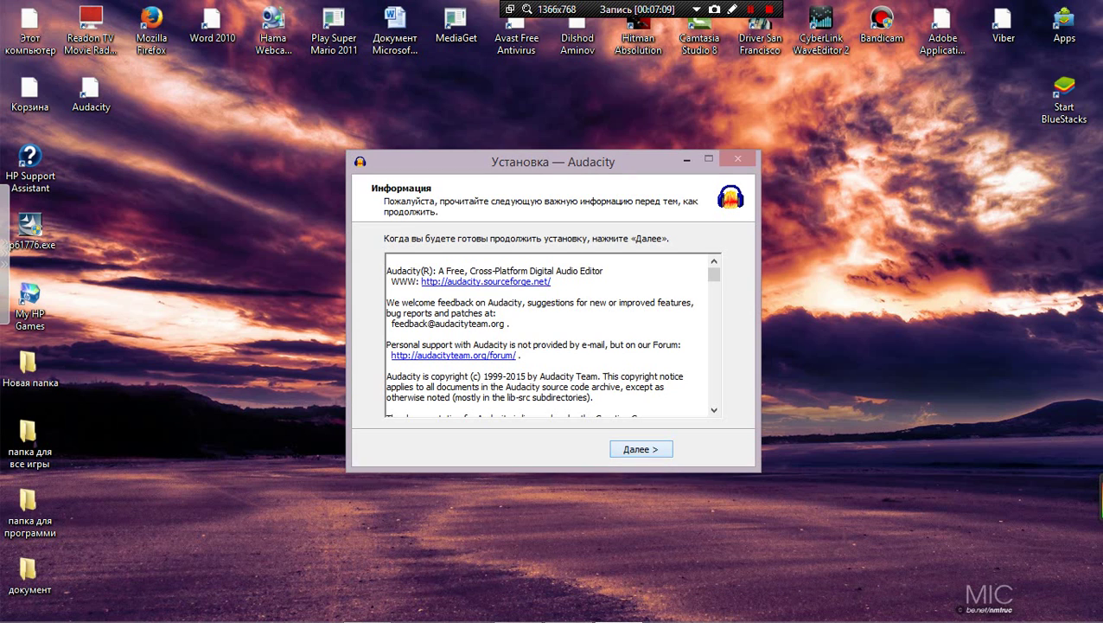
Step: Continue past the final information page and finish the setup wizard with Launch Audacity enabled
key(Return)
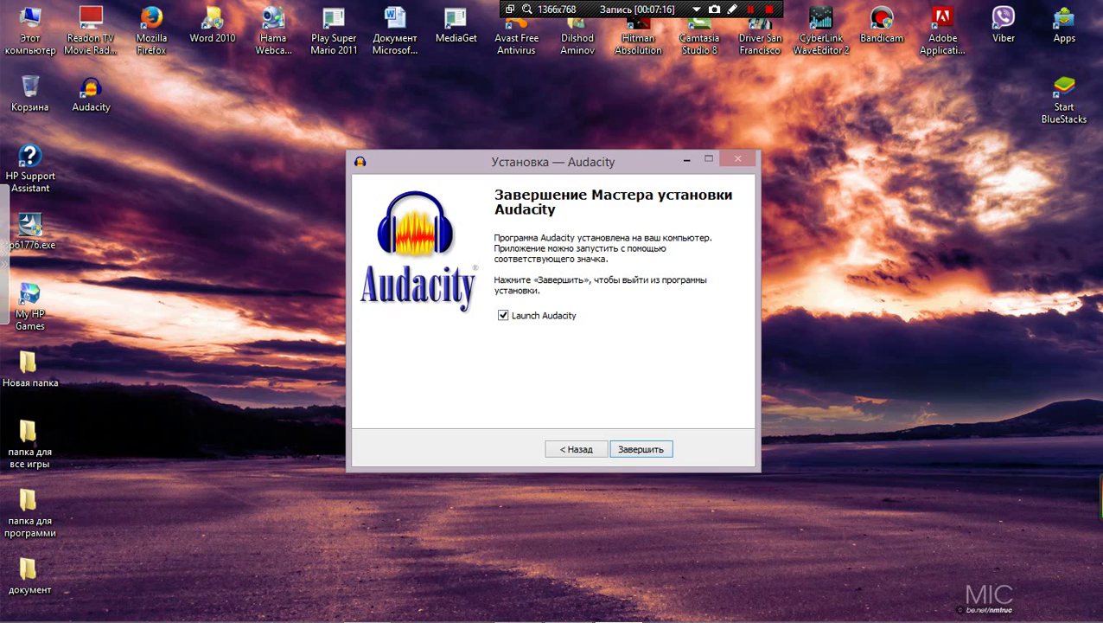
key(Return)
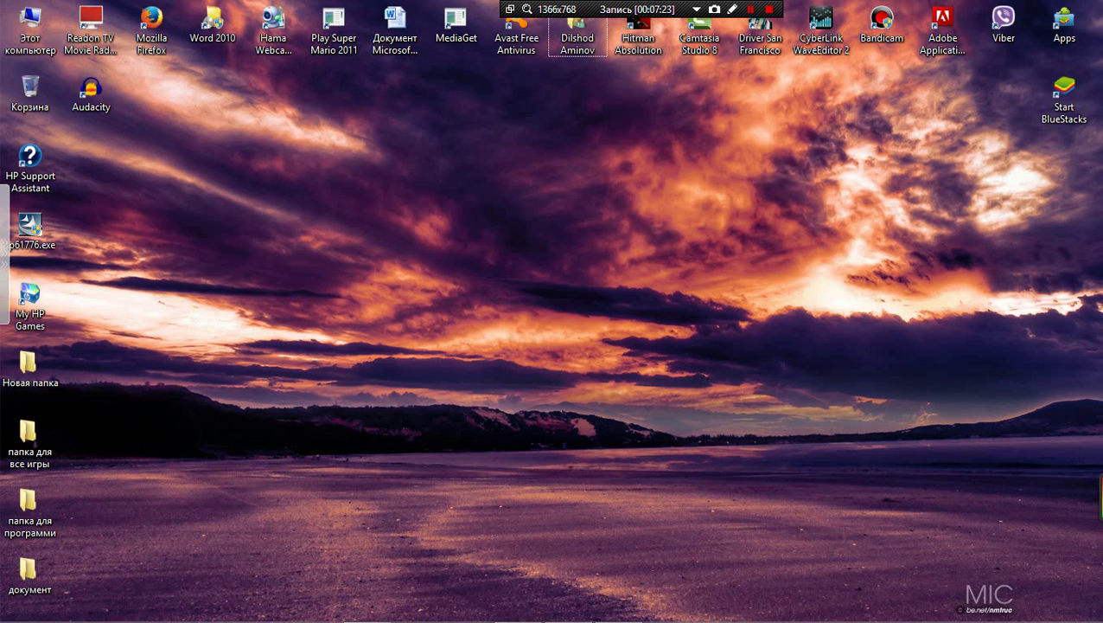
right_click(354, 139)
click(403, 221)
Step: Bring up Audacity's Register Effects window and install all four listed plug-ins
mouse_move(569, 607)
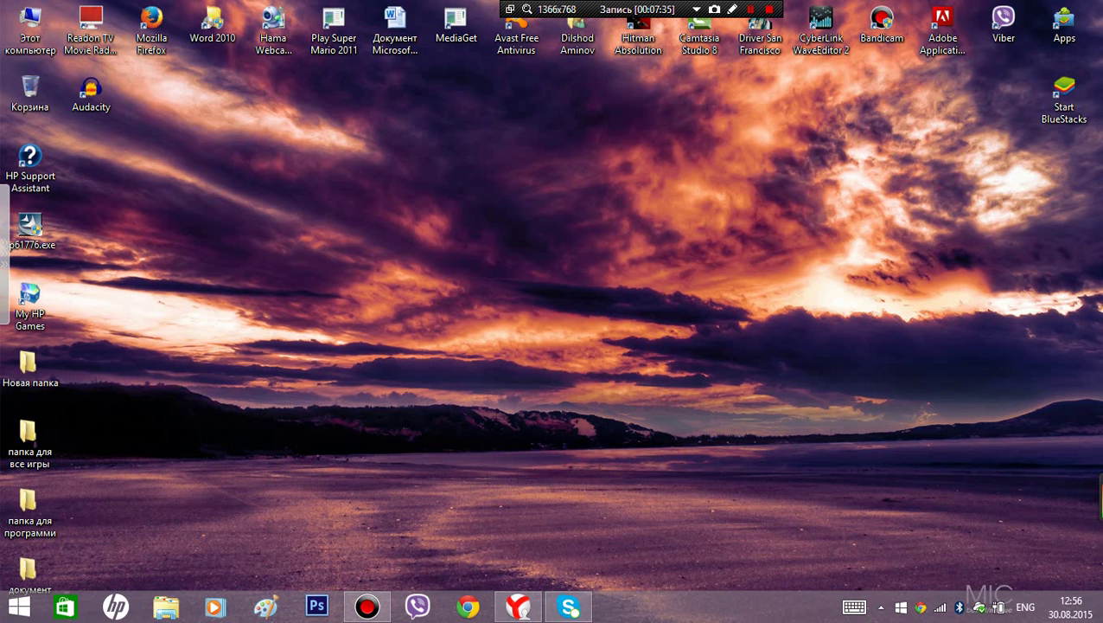
click(619, 607)
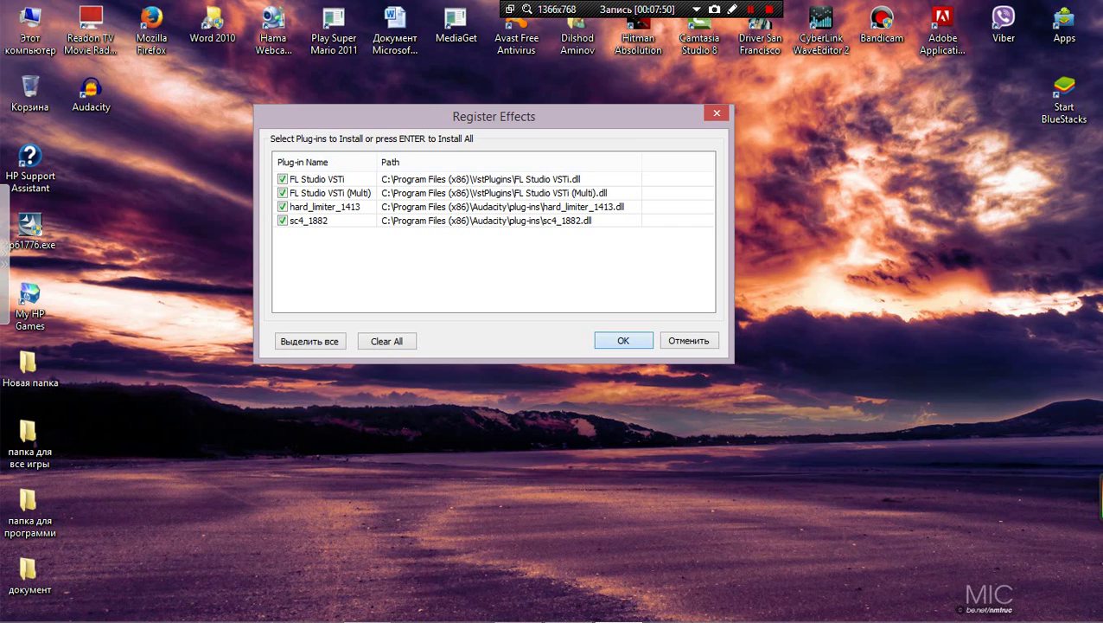
key(Return)
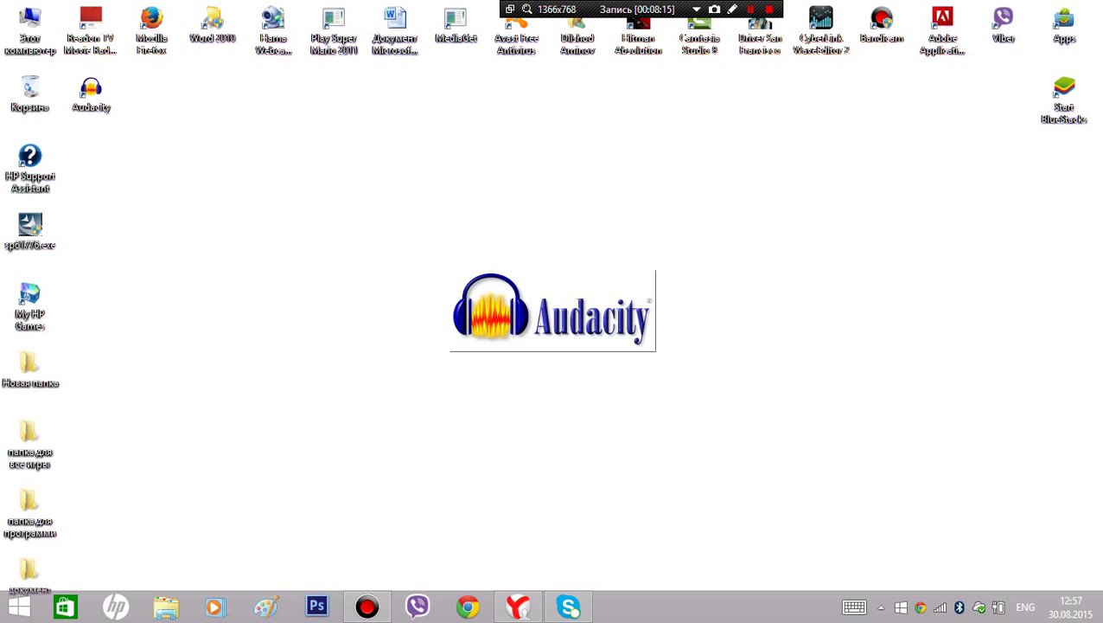
right_click(213, 135)
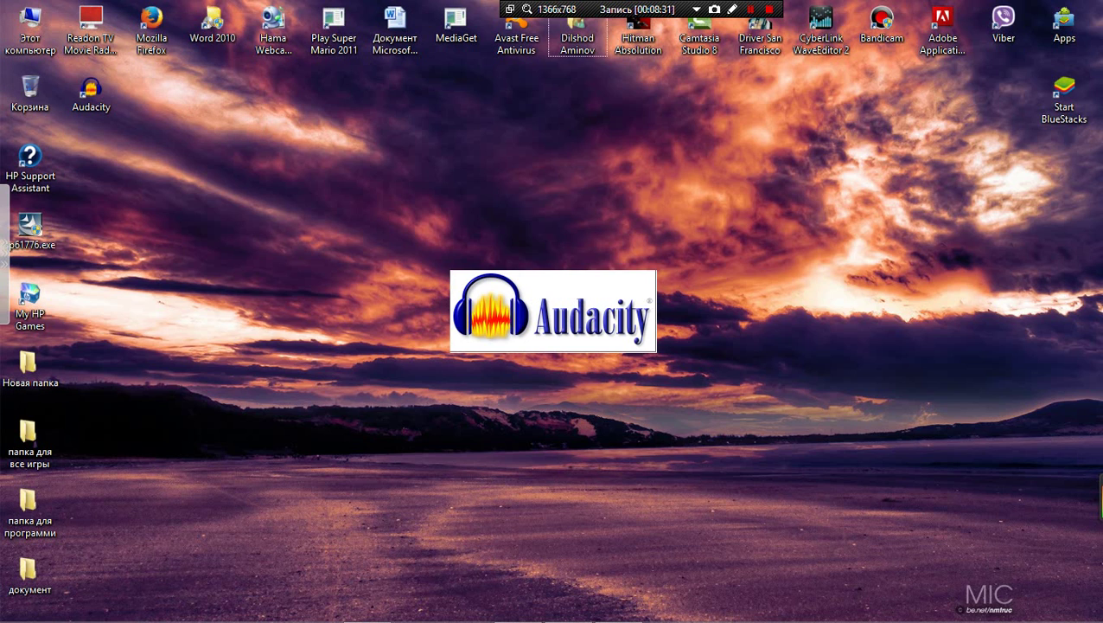
right_click(119, 135)
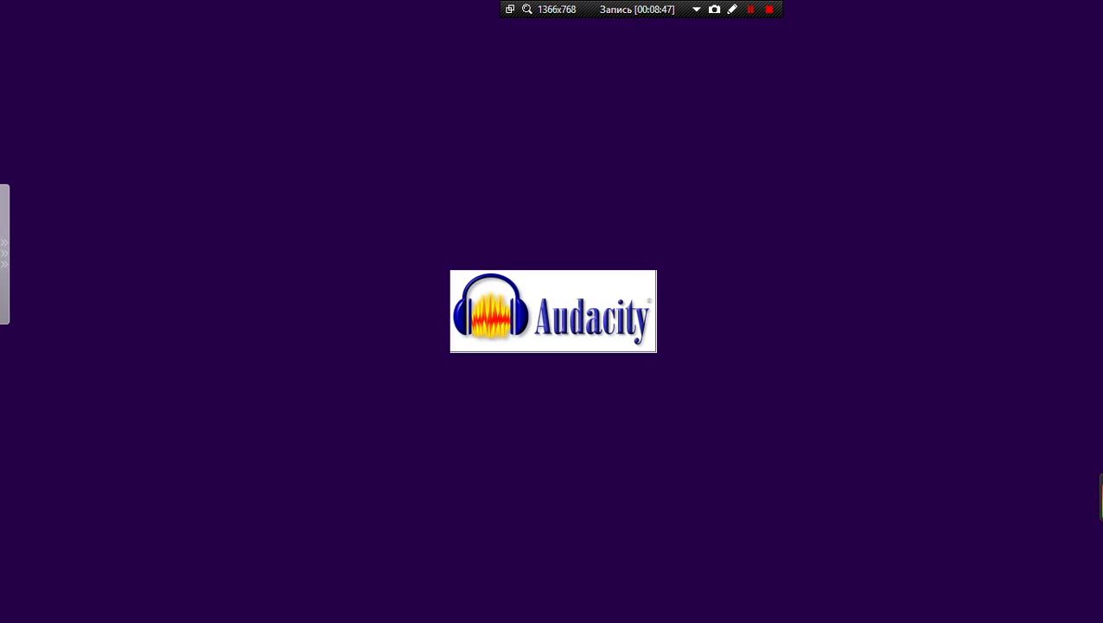
mouse_move(4, 253)
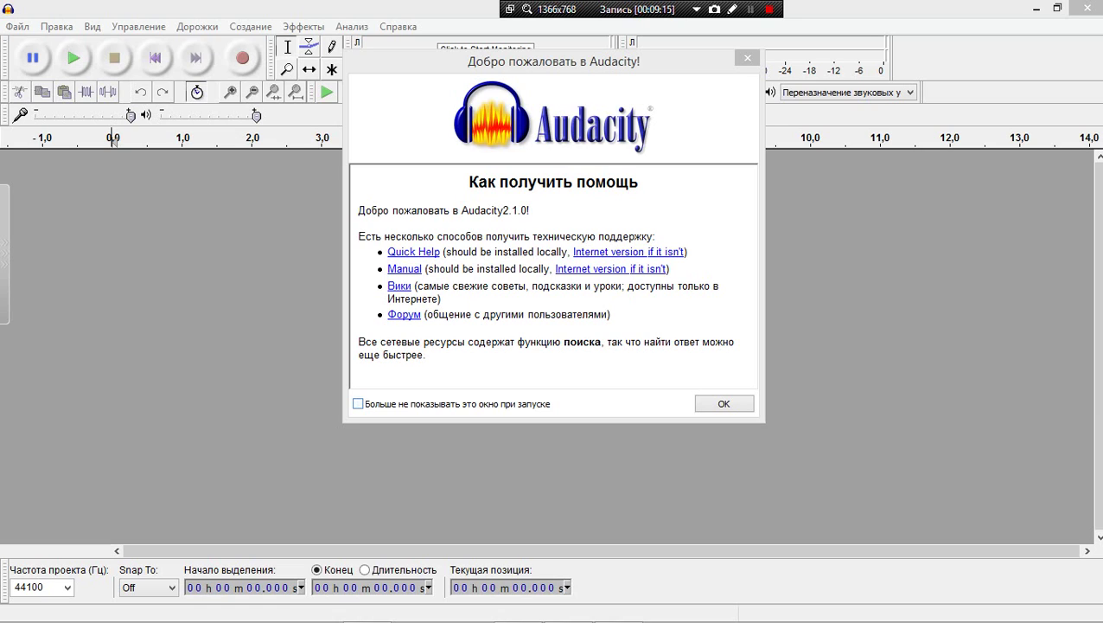
Step: Set Audacity's welcome window not to show again at startup and close it
click(358, 404)
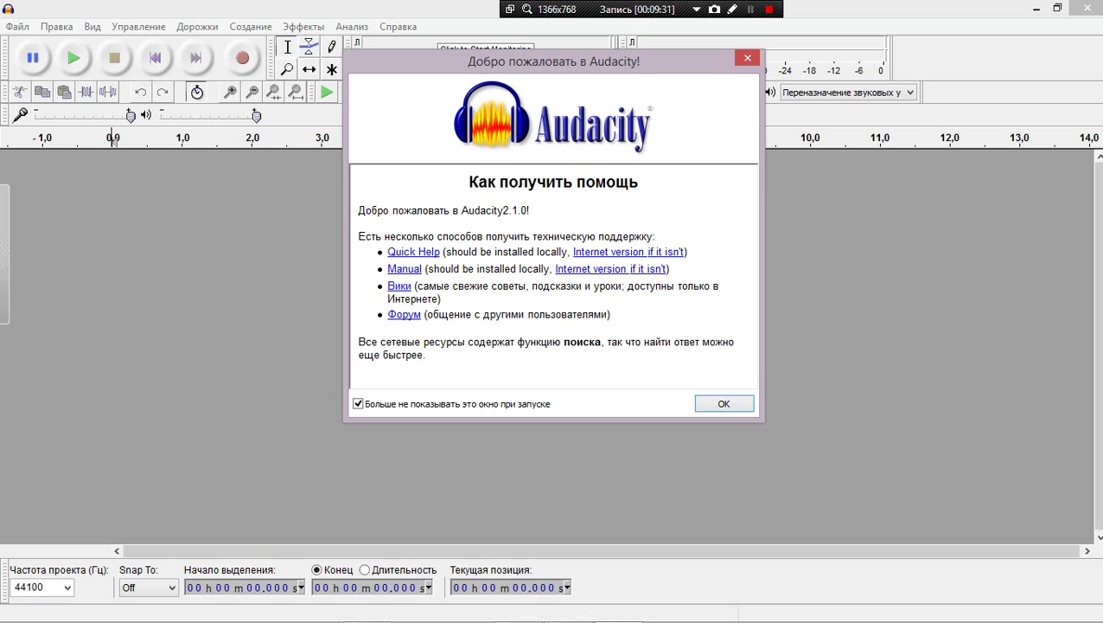
key(Return)
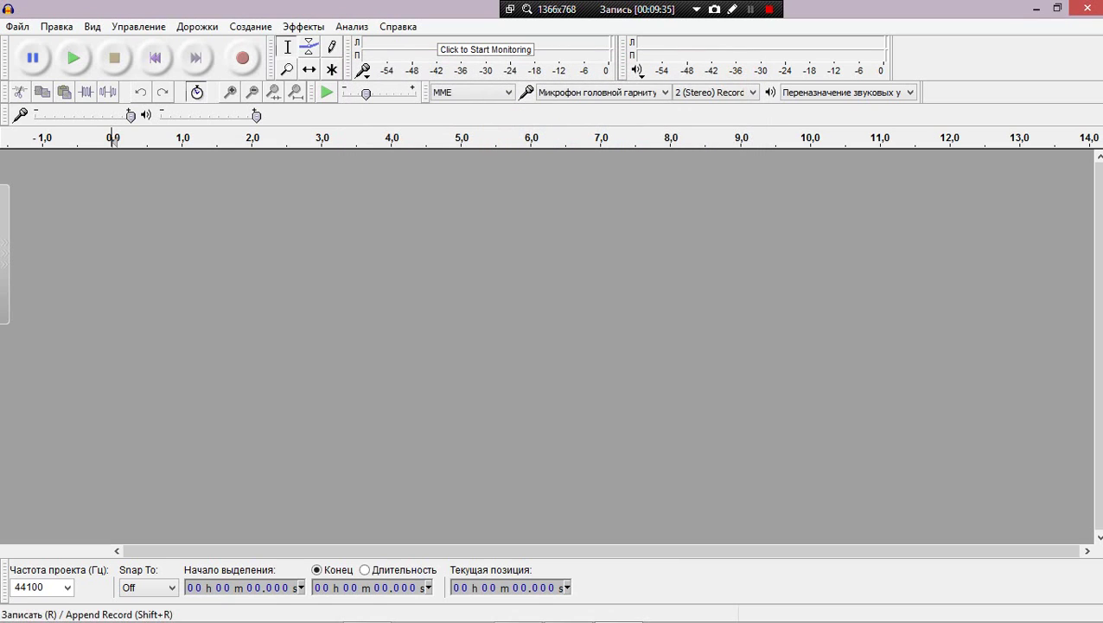
Step: Record a test voice clip of about 12 seconds from the microphone and play it back
click(243, 58)
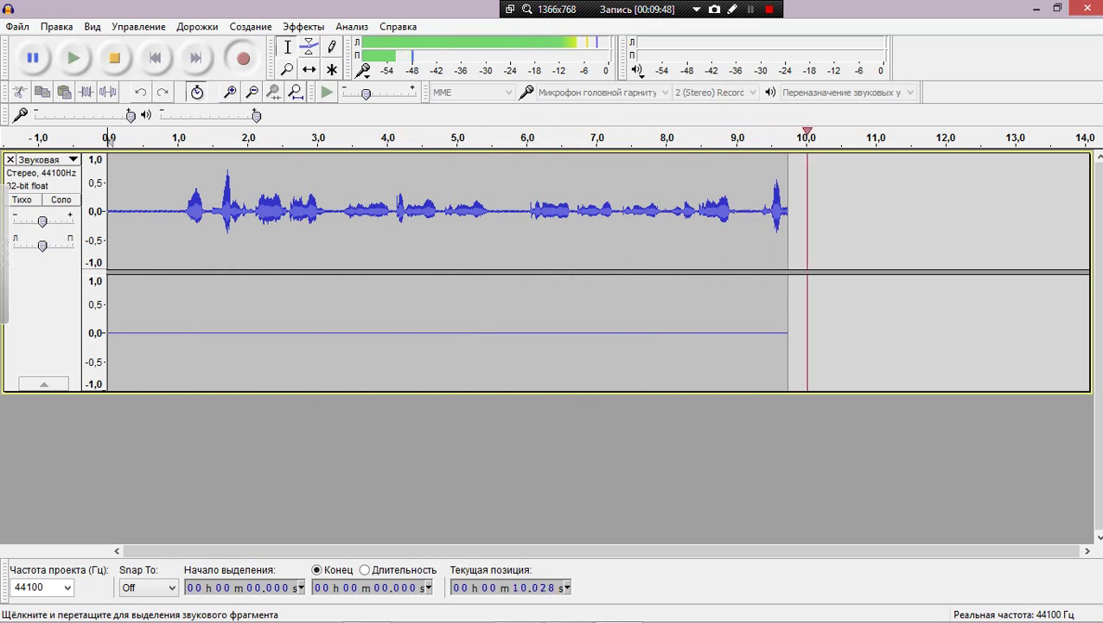
key(space)
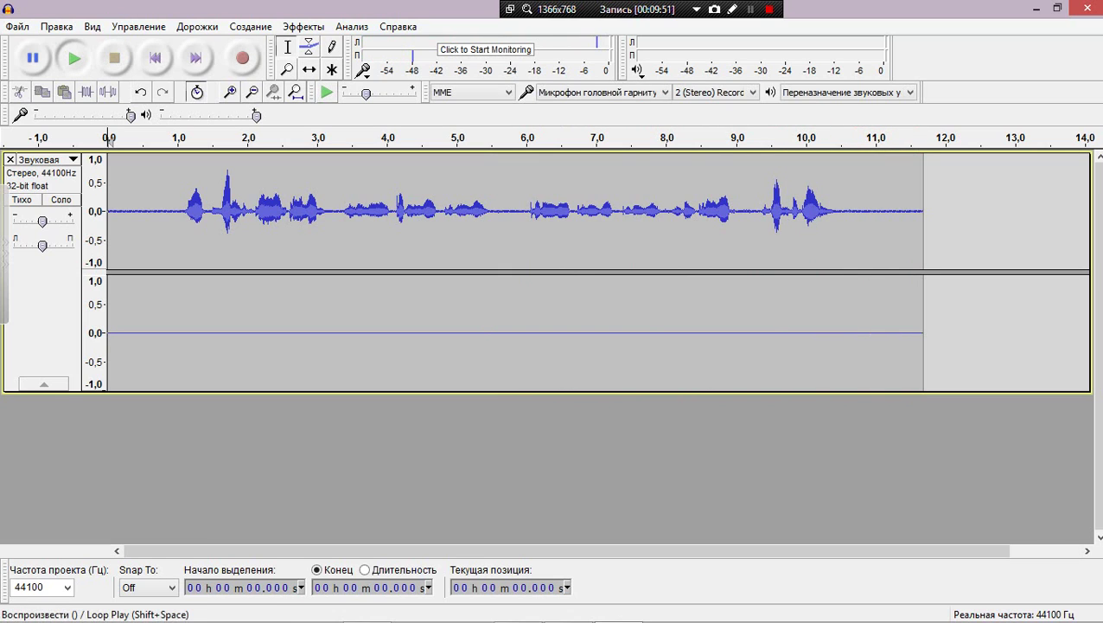
click(74, 58)
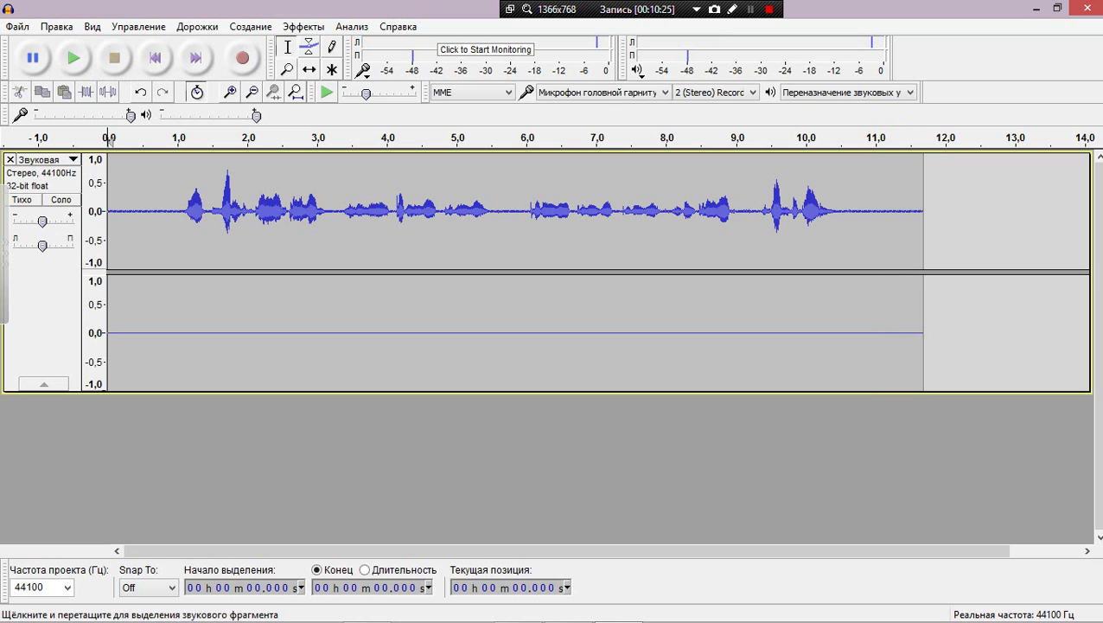
Step: Switch to the browser and view the Audacity download page on vsofte.biz down to its comments
click(620, 607)
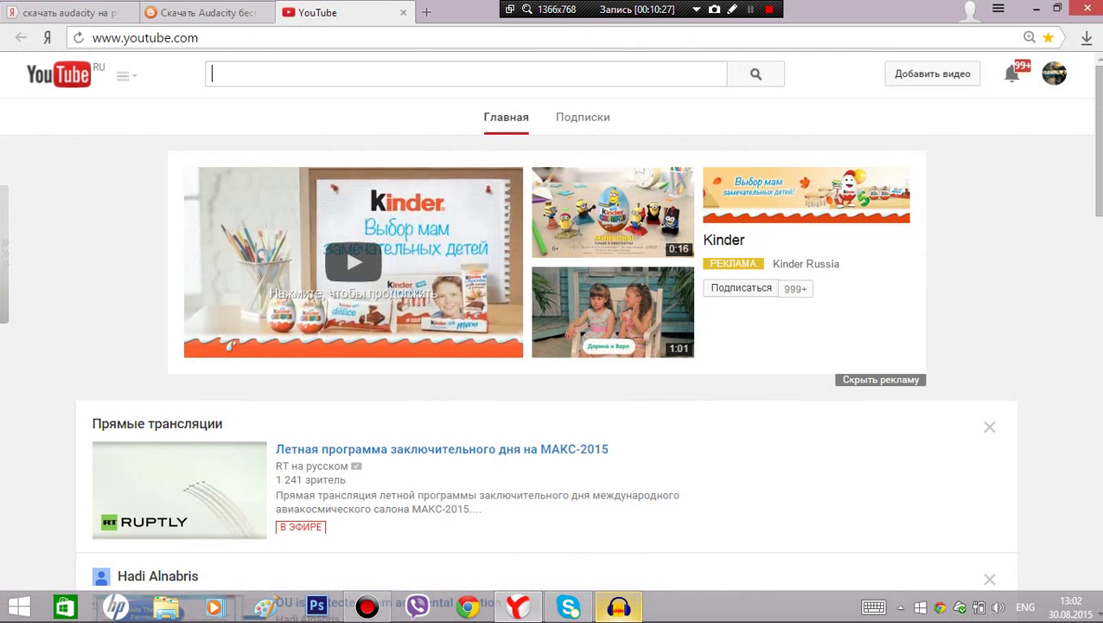
click(203, 12)
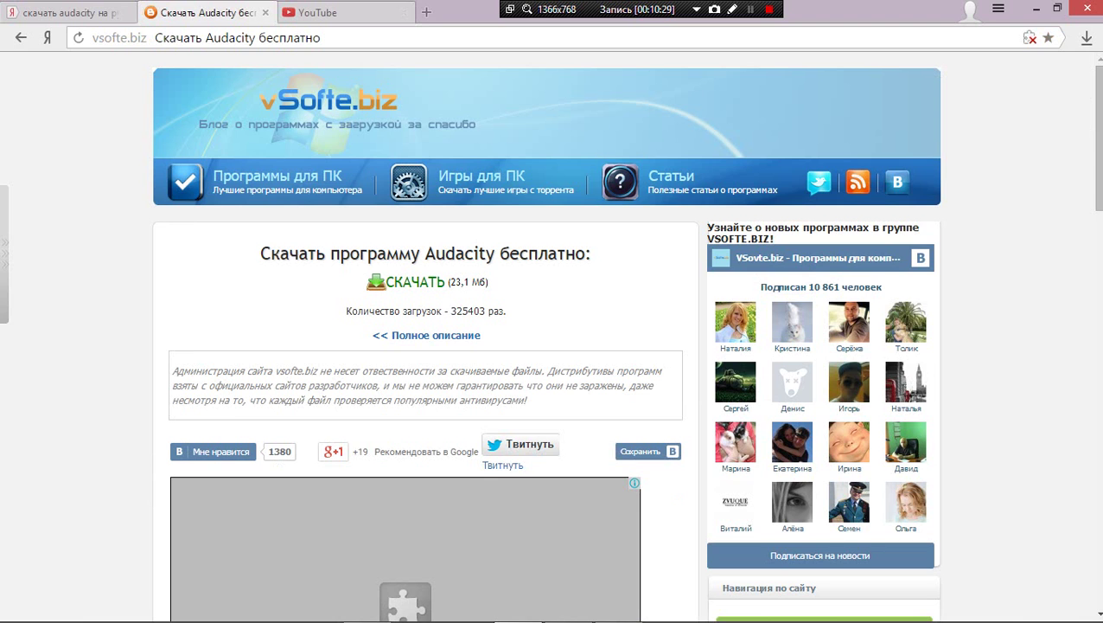
scroll(606, 389, down, 5)
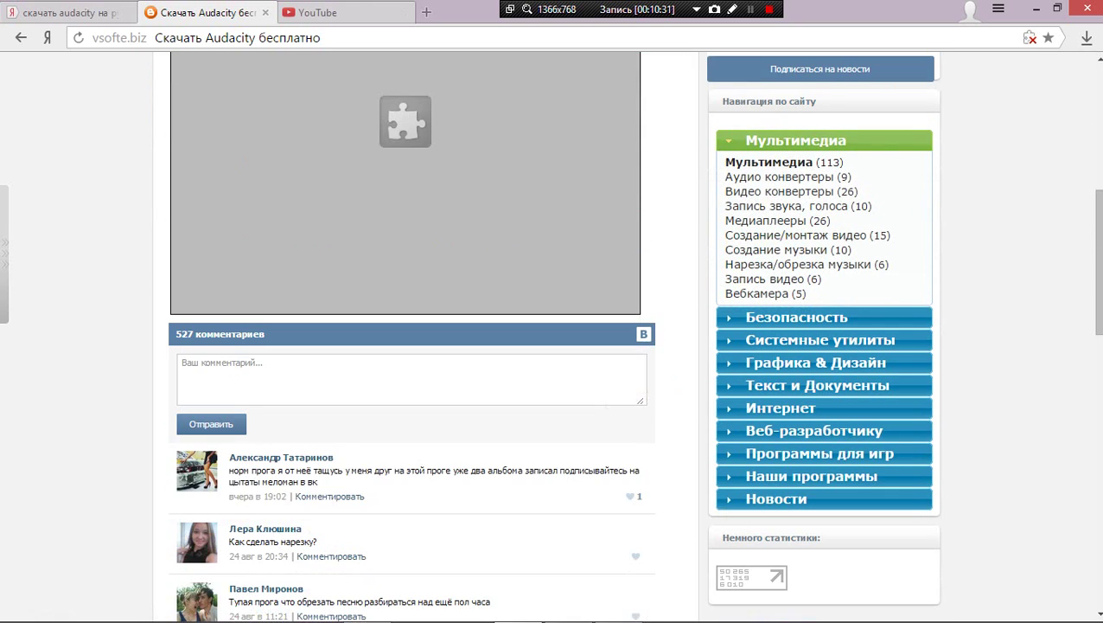
Step: Run the blocked Adobe Flash Player module above the comments on the Audacity download page
scroll(553, 346, down, 4)
scroll(553, 346, up, 6)
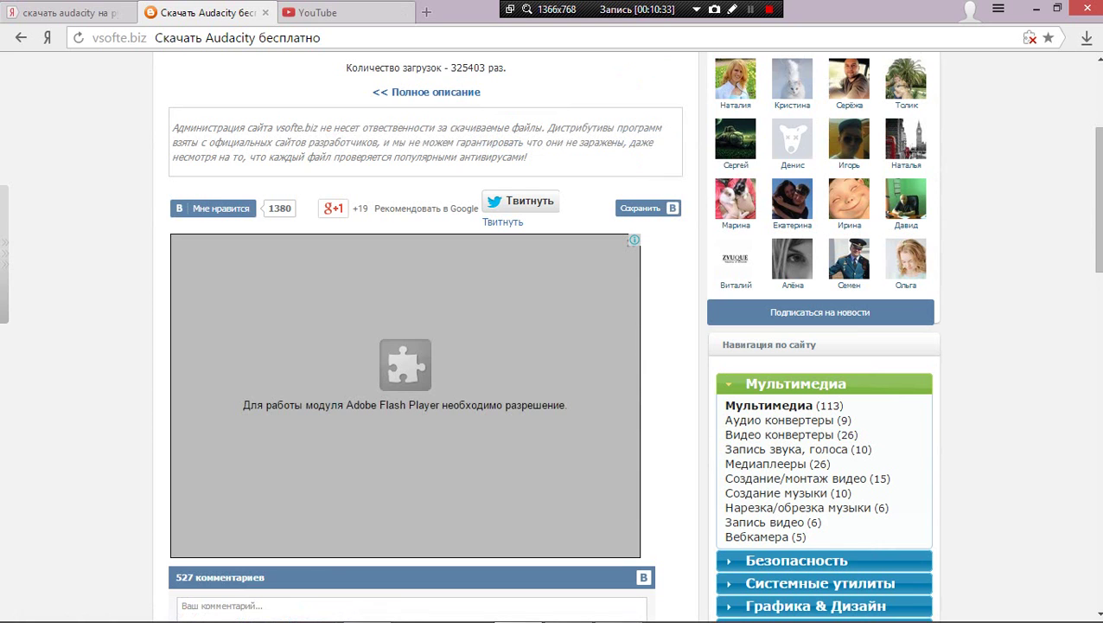
right_click(602, 353)
click(640, 391)
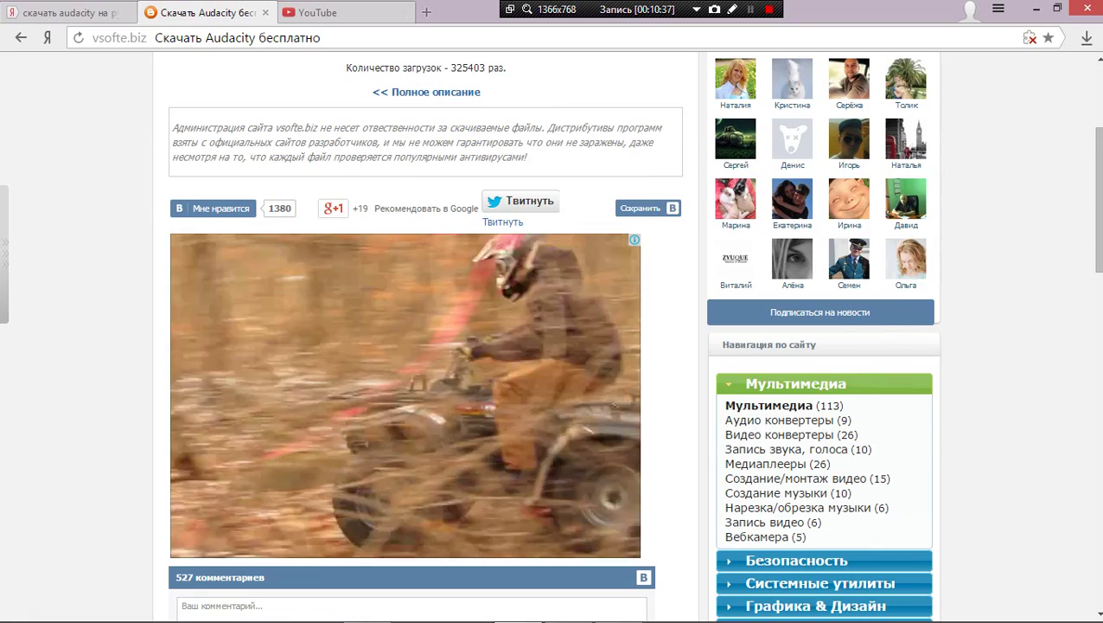
scroll(554, 346, up, 1)
scroll(554, 345, down, 1)
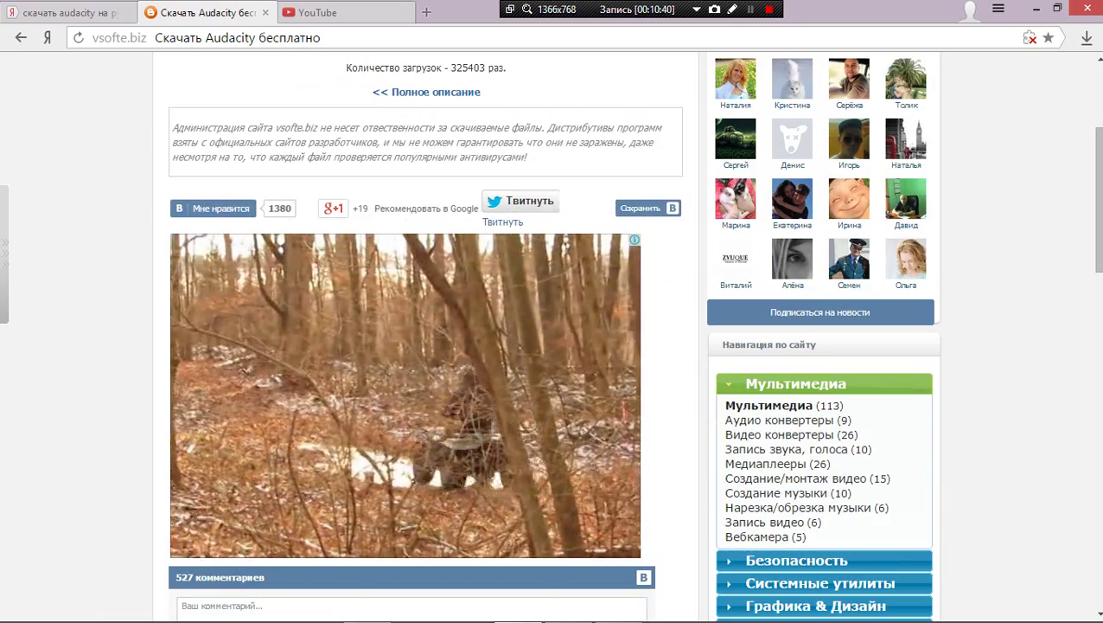
scroll(554, 346, up, 3)
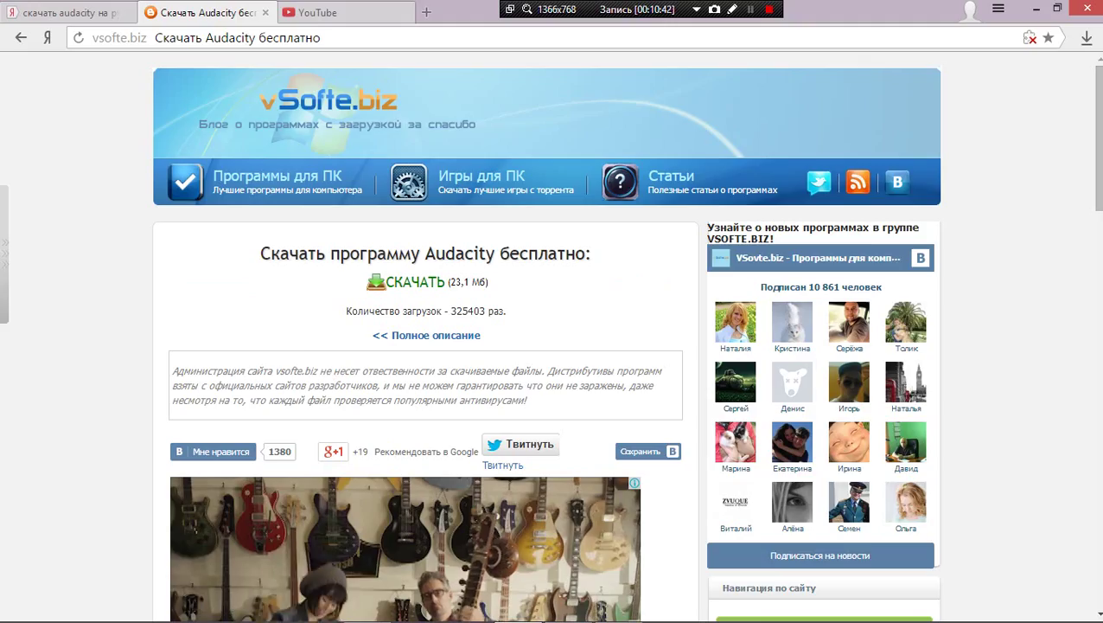
scroll(554, 346, down, 4)
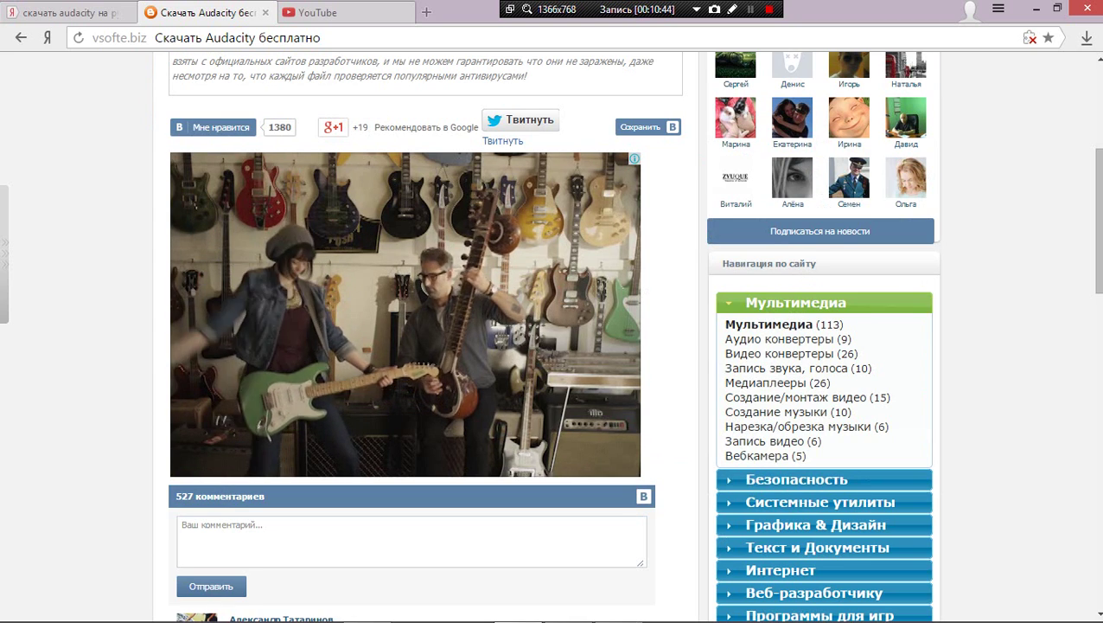
scroll(553, 346, up, 2)
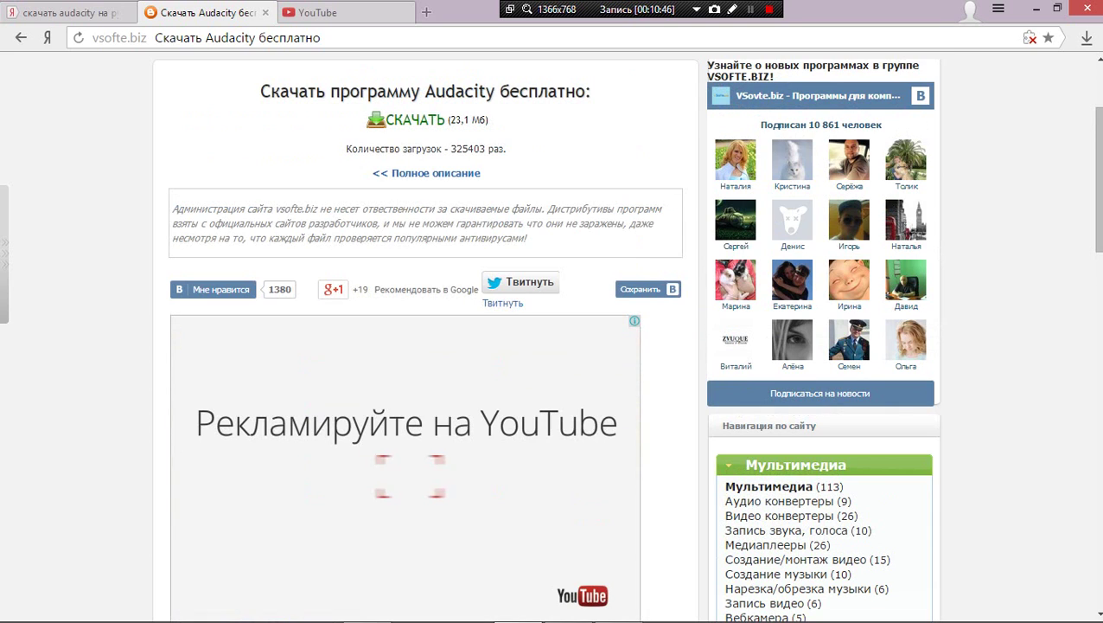